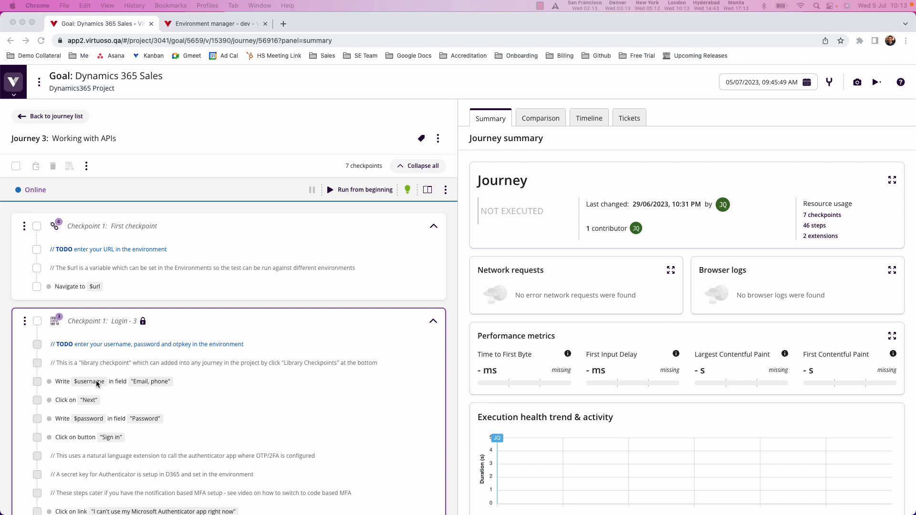
Open the project's API testing area from the side menu.
scroll(93, 381, "down", 3)
scroll(97, 384, "down", 8)
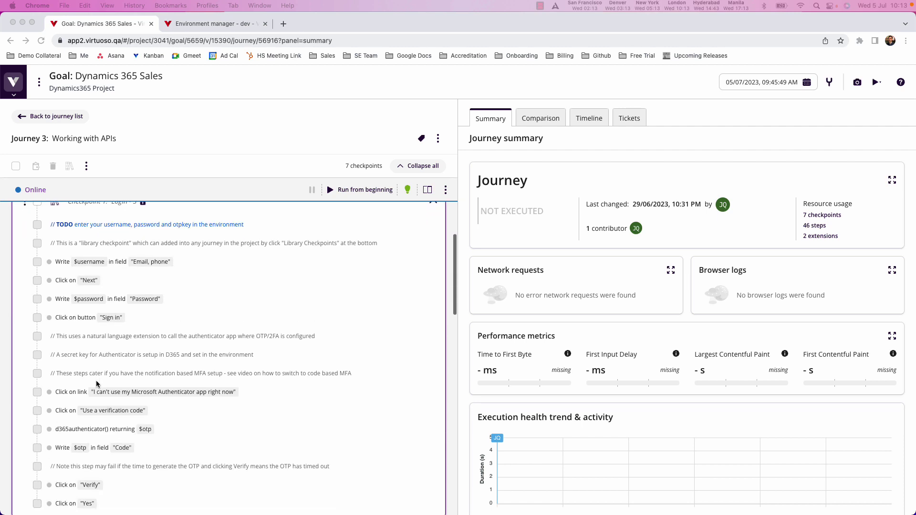
scroll(96, 383, "down", 4)
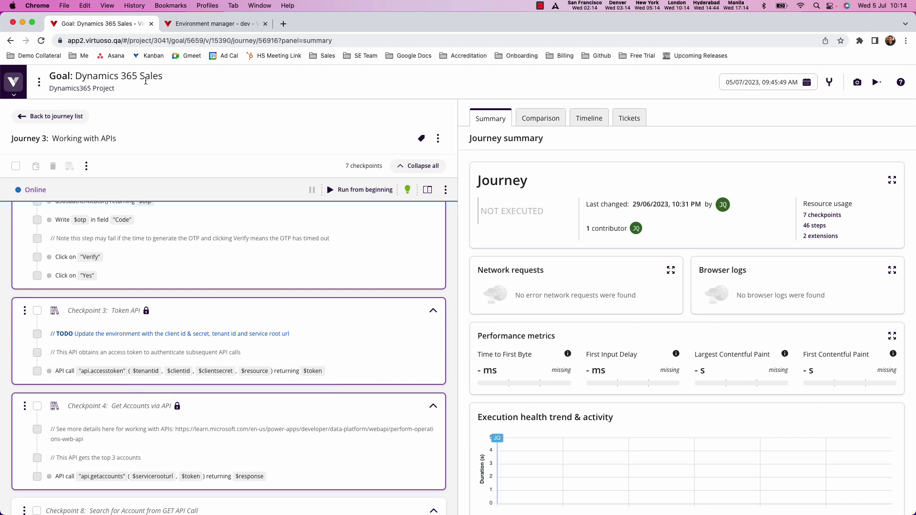
scroll(261, 349, "down", 1)
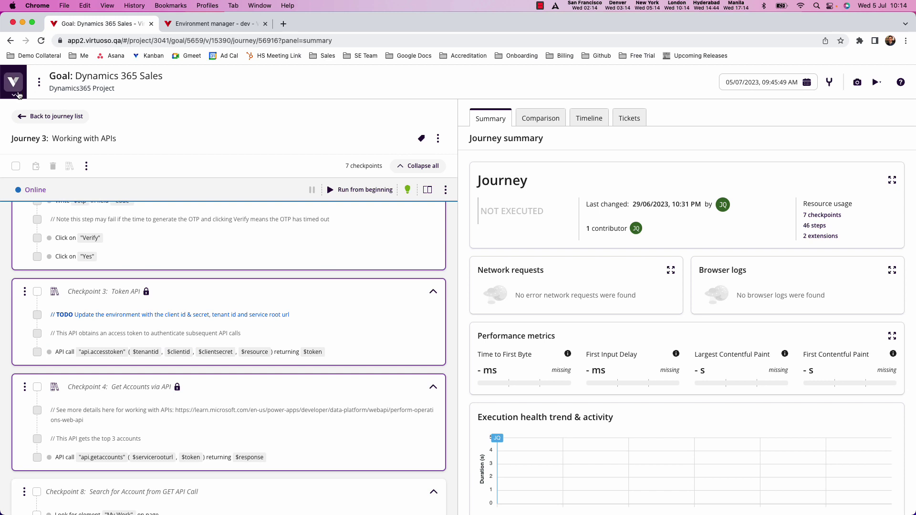
mouse_move(21, 152)
left_click(33, 305)
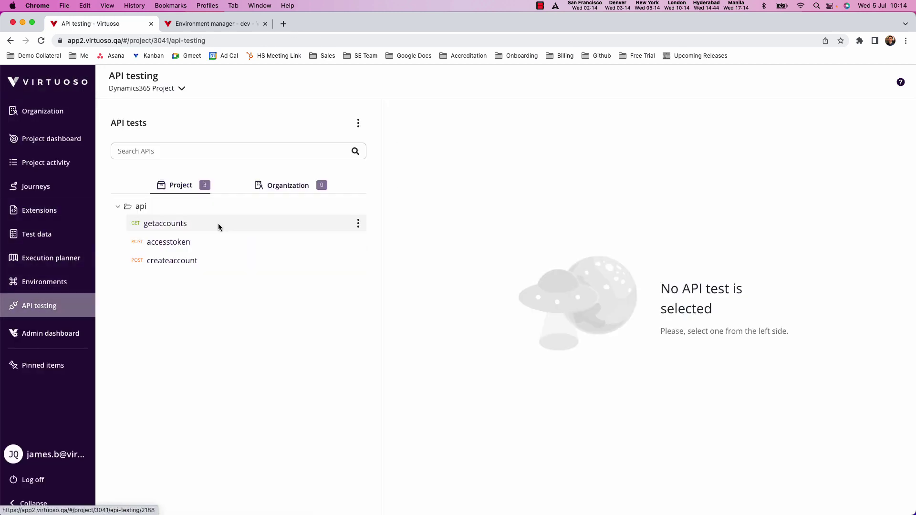
Inspect the accesstoken, getaccounts and createaccount requests, ending on accesstoken's token URL and body.
left_click(164, 243)
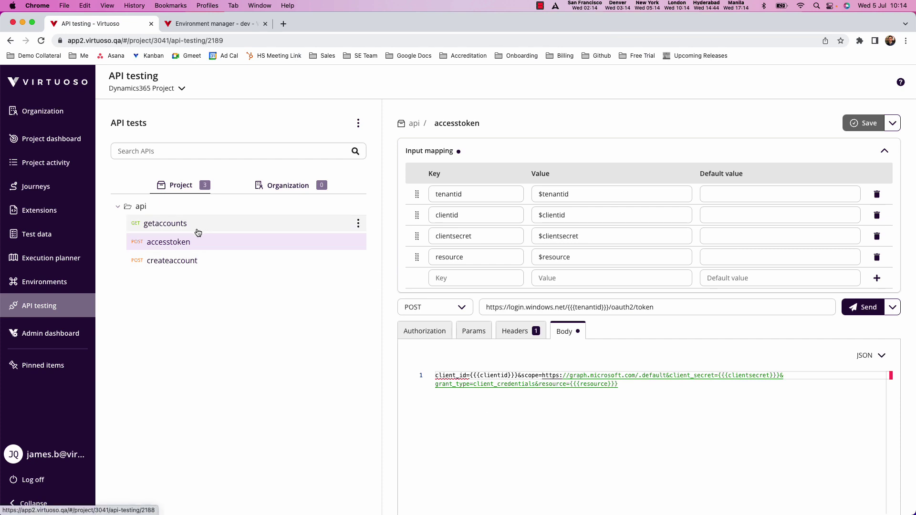
left_click(182, 230)
left_click(172, 264)
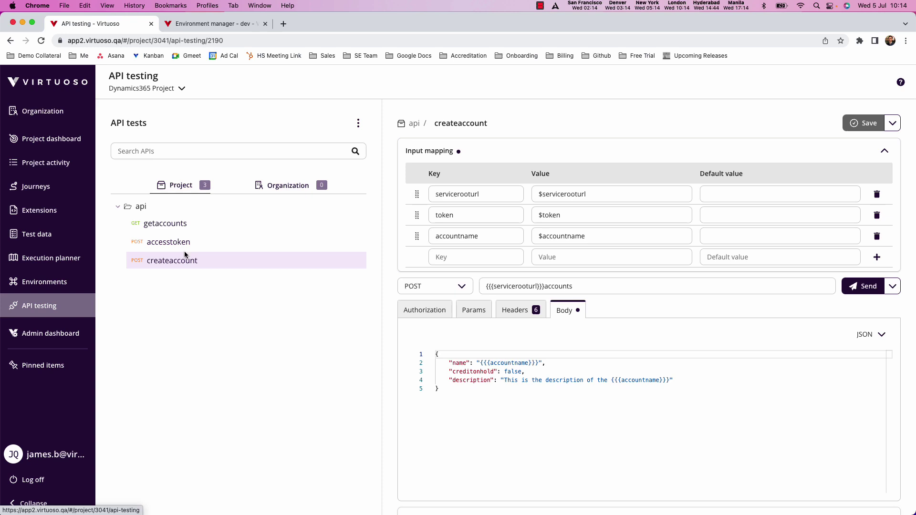
left_click(173, 244)
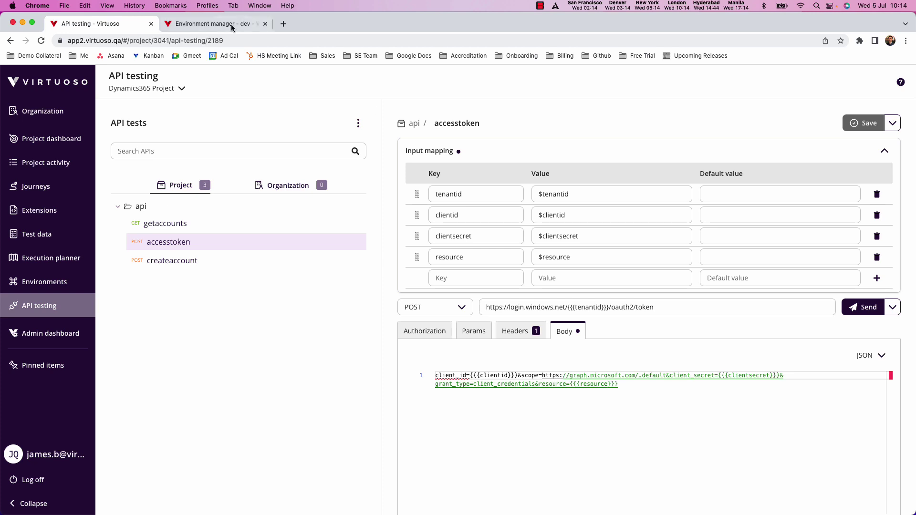
Switch to the Environment manager tab to view the dev environment's nine variables.
left_click(185, 24)
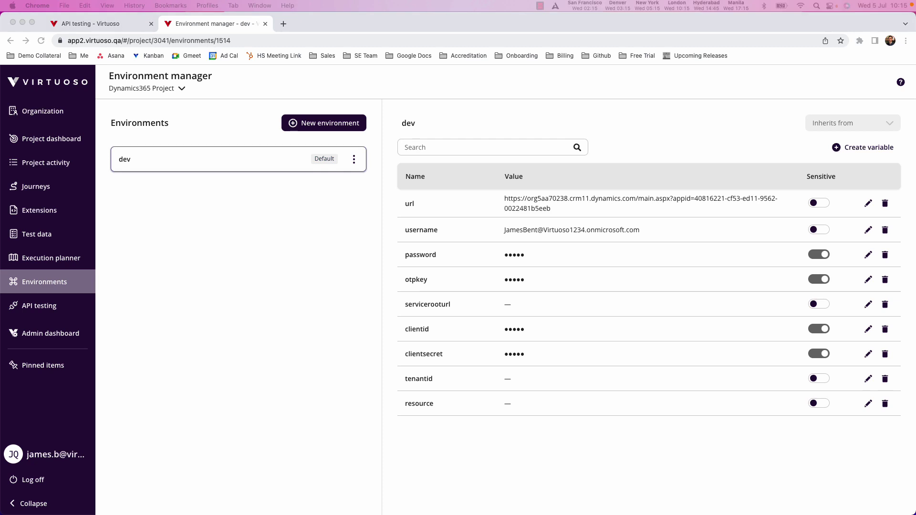
Paste the Dynamics service root URL into the servicerooturl variable and save it.
left_click(870, 309)
left_click(869, 306)
left_click(542, 355)
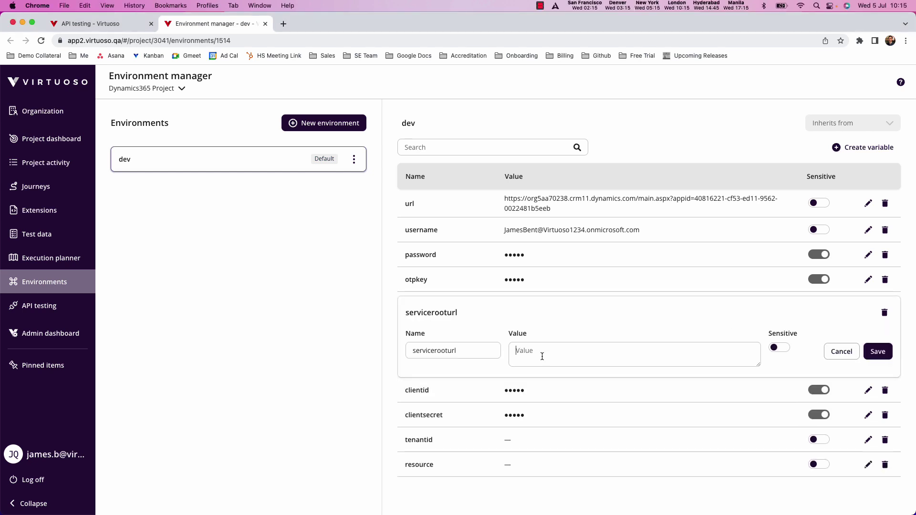
type("https://org5aa70238.api.crm11.dynamics.com/api/data/v9.2/")
left_click(878, 351)
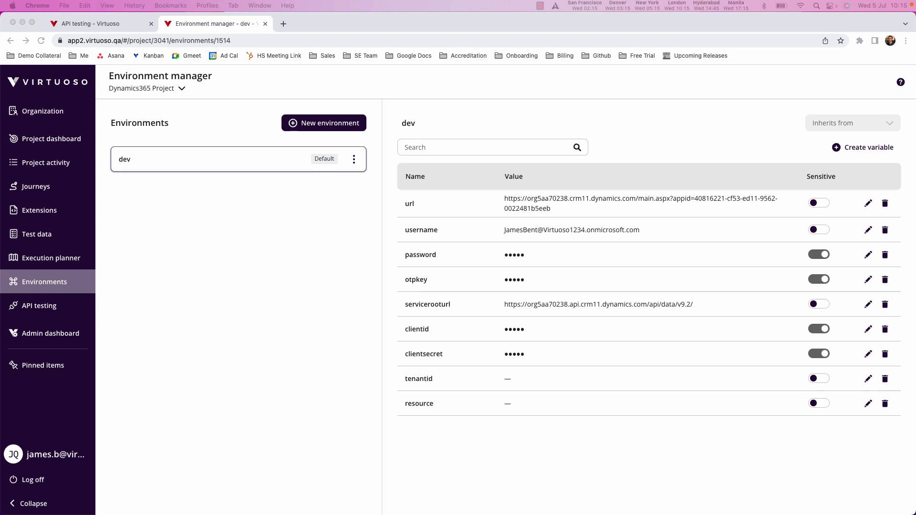
left_click(517, 513)
Paste the tenant ID into the tenantid variable and save it.
left_click(868, 379)
double_click(868, 379)
left_click(580, 436)
type("4a5455ee-3d2f-4c81-bfe8-0b539cc30f85")
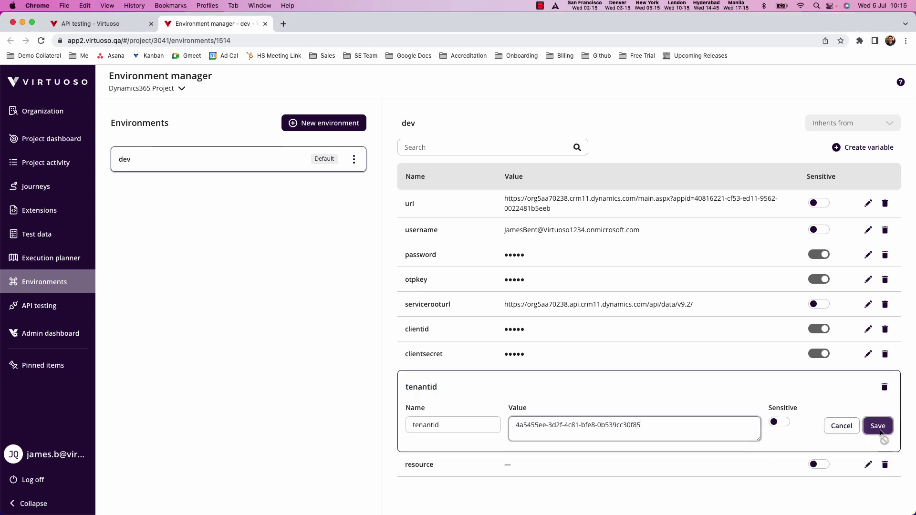
left_click(878, 427)
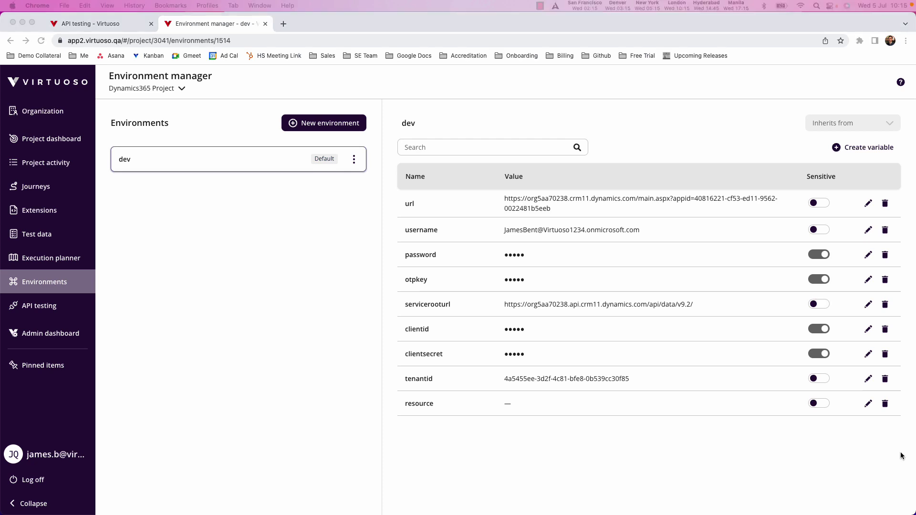
Paste the Dynamics resource URL into the resource variable and save it.
left_click(868, 403)
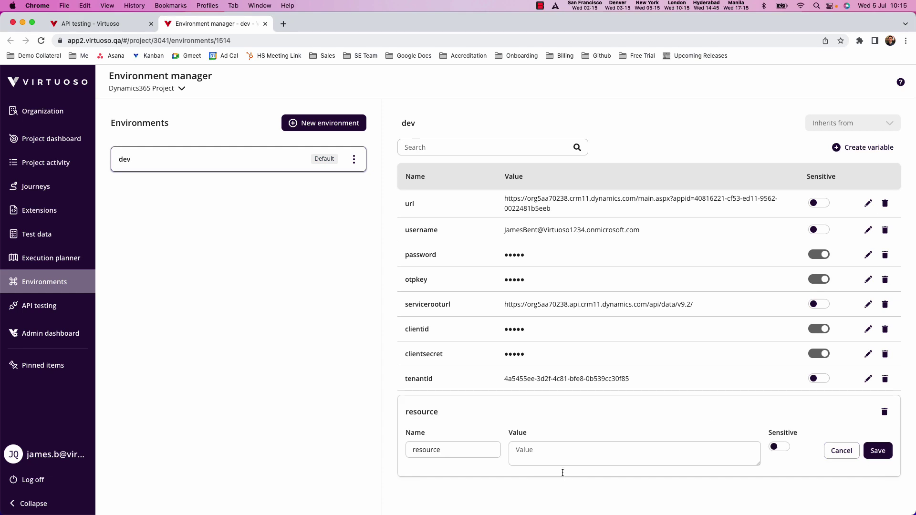
left_click(592, 456)
type("https://org5aa70238.crm11.dynamics.com/")
left_click(878, 451)
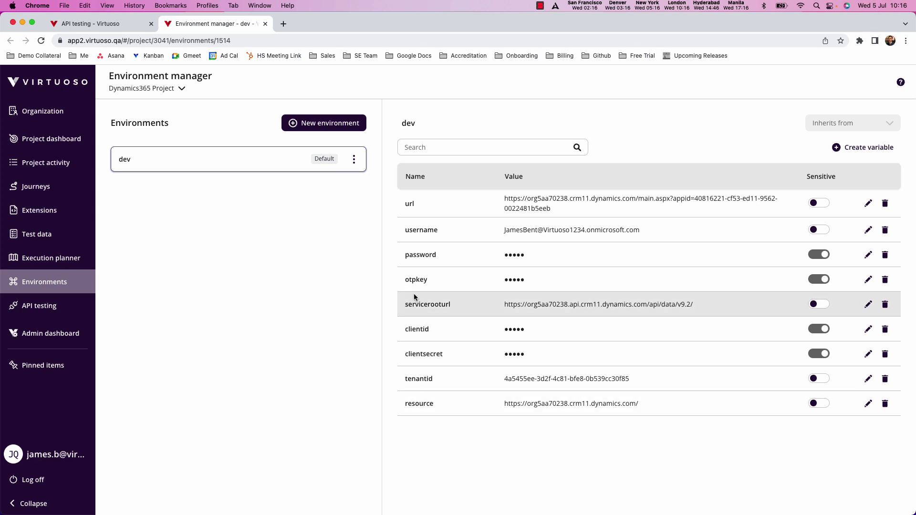
Open the accesstoken request in the api folder and view its token output mapping.
left_click(48, 306)
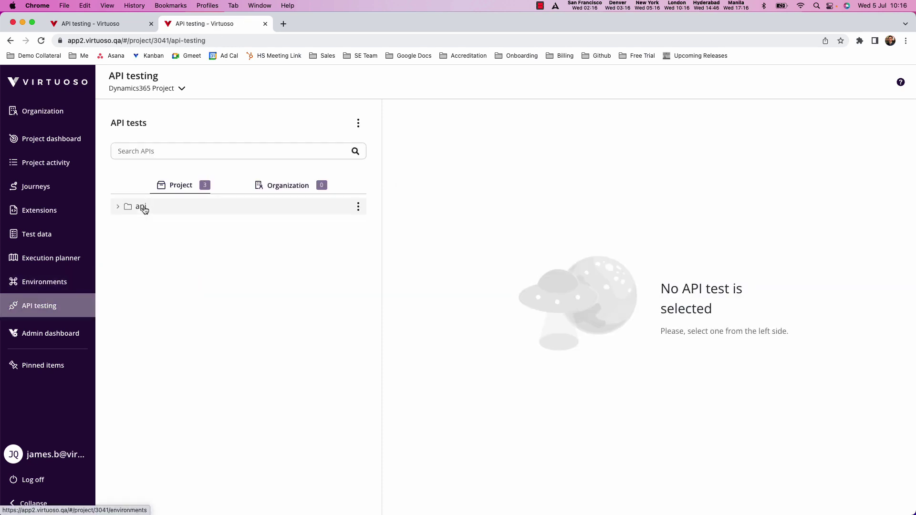
left_click(138, 207)
left_click(165, 242)
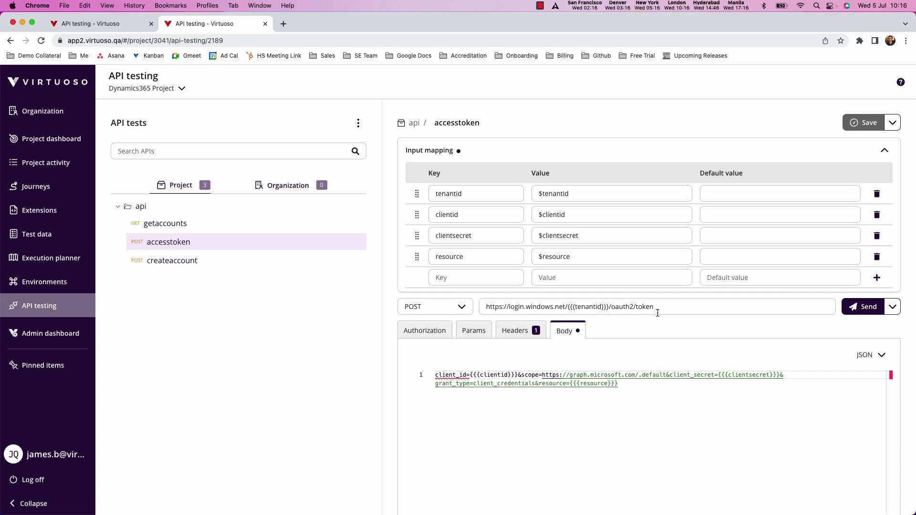
scroll(657, 313, "down", 5)
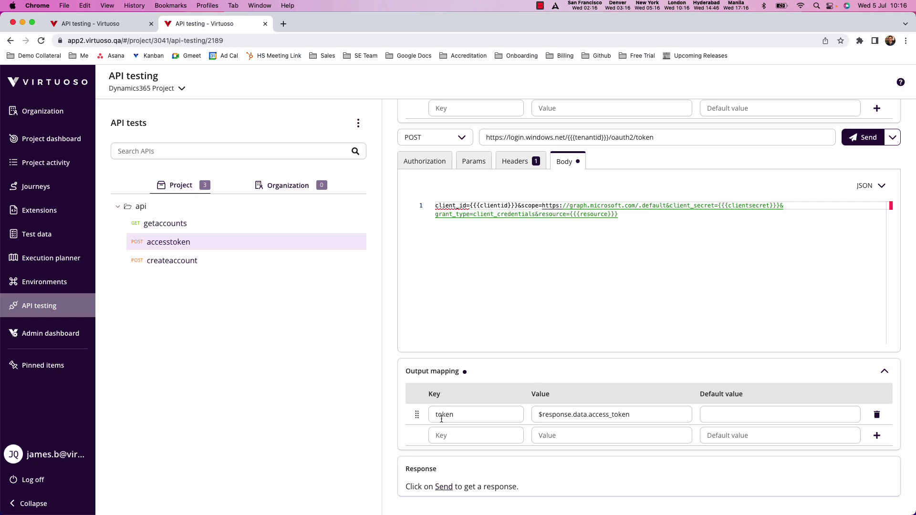
Send the accesstoken request and review the 200 Success response with its Bearer access_token.
left_click(863, 138)
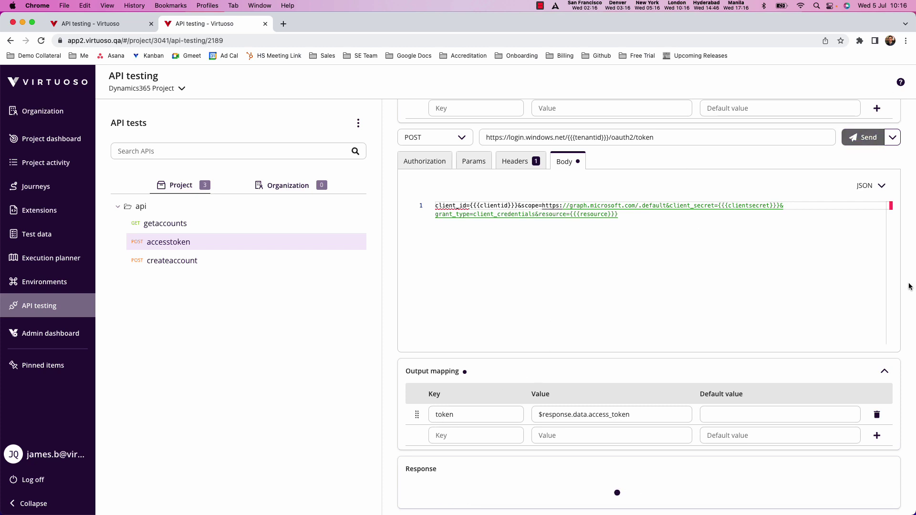
scroll(910, 287, "down", 1)
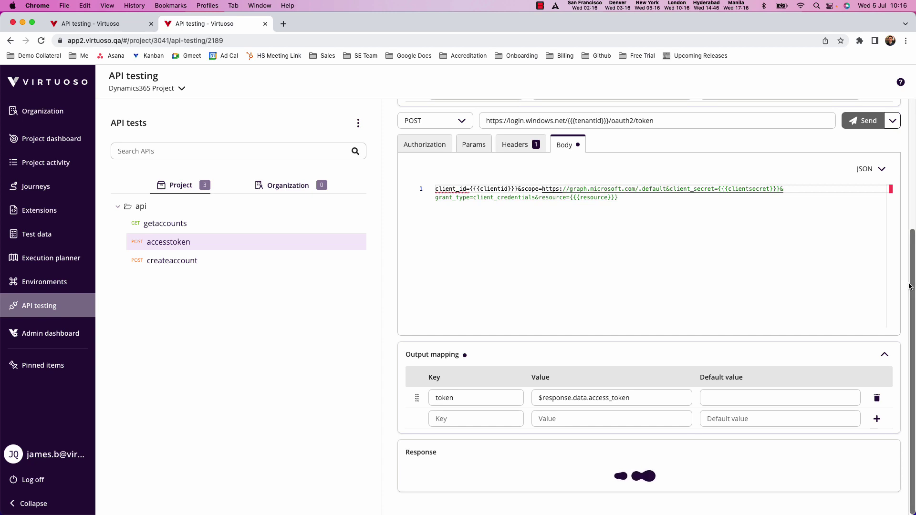
scroll(587, 354, "down", 5)
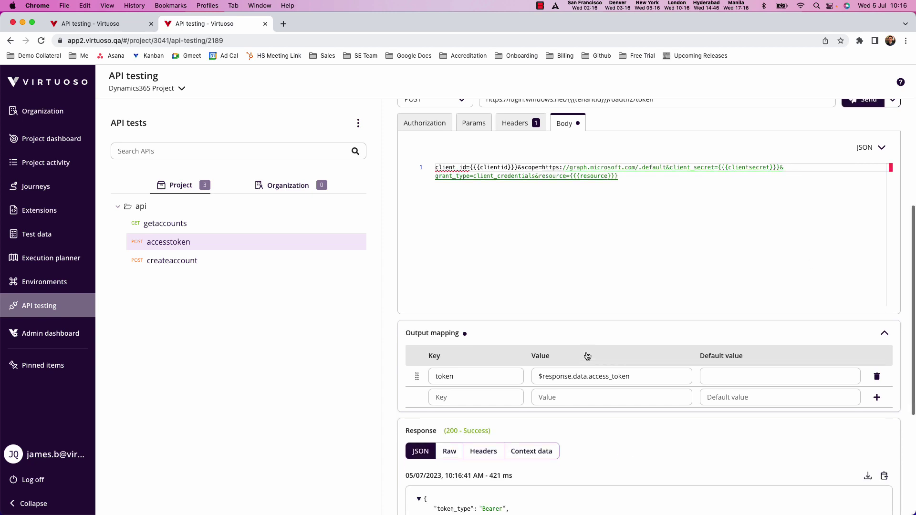
scroll(587, 356, "up", 1)
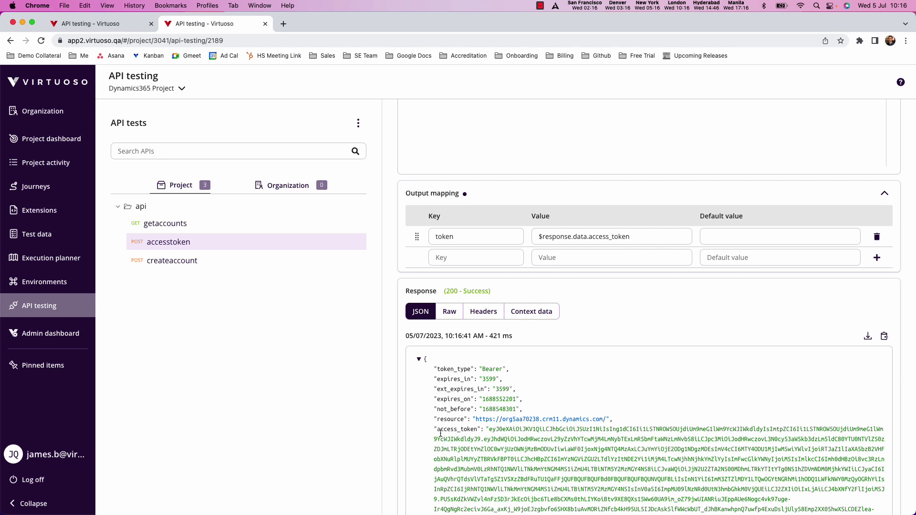
scroll(462, 430, "down", 2)
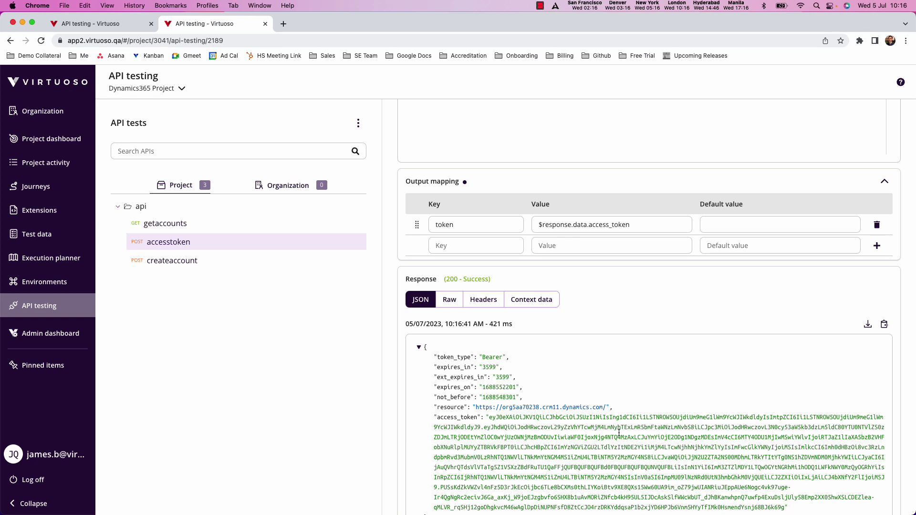
scroll(635, 475, "up", 4)
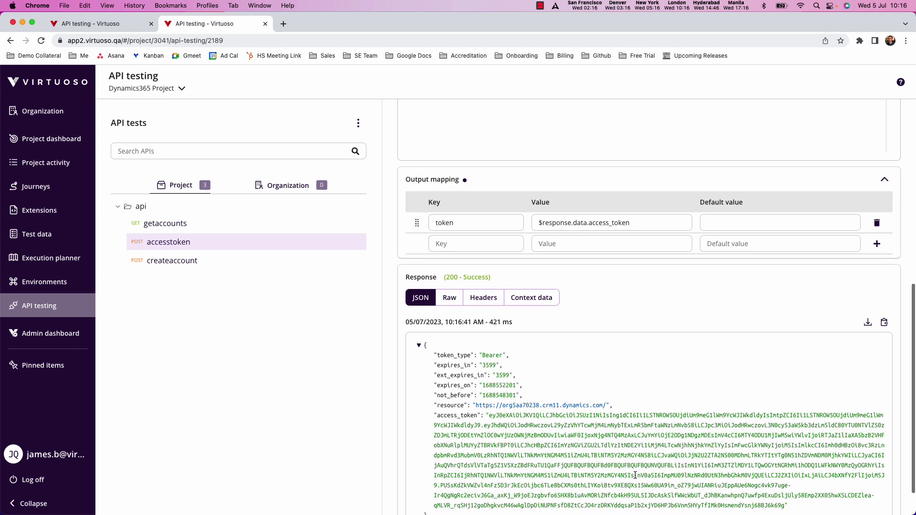
scroll(635, 475, "up", 5)
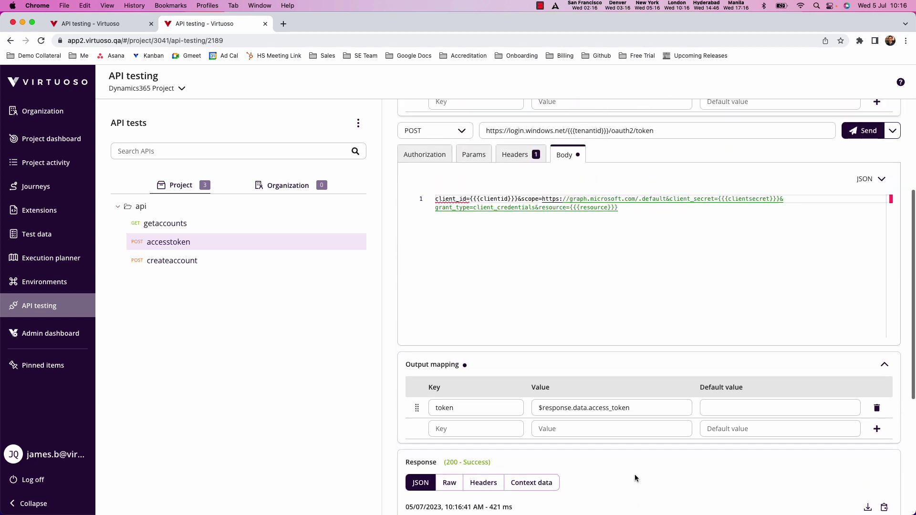
scroll(635, 474, "up", 2)
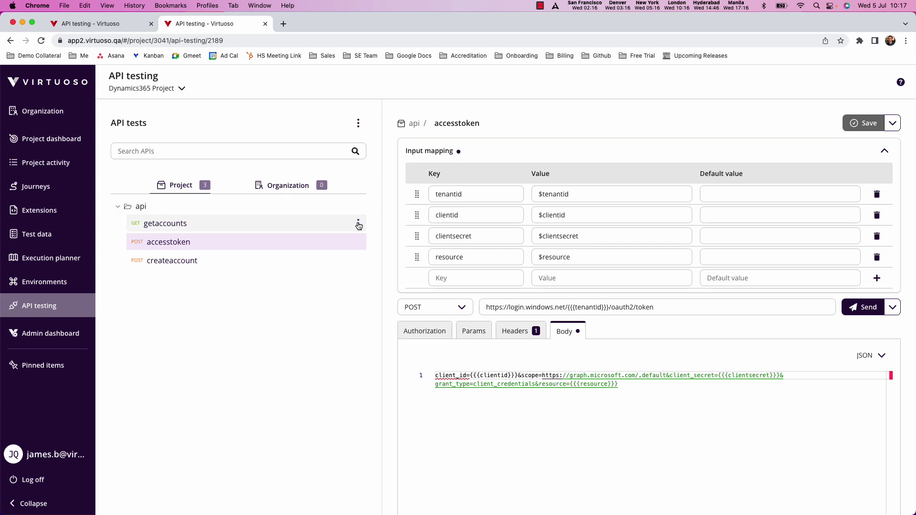
left_click(359, 225)
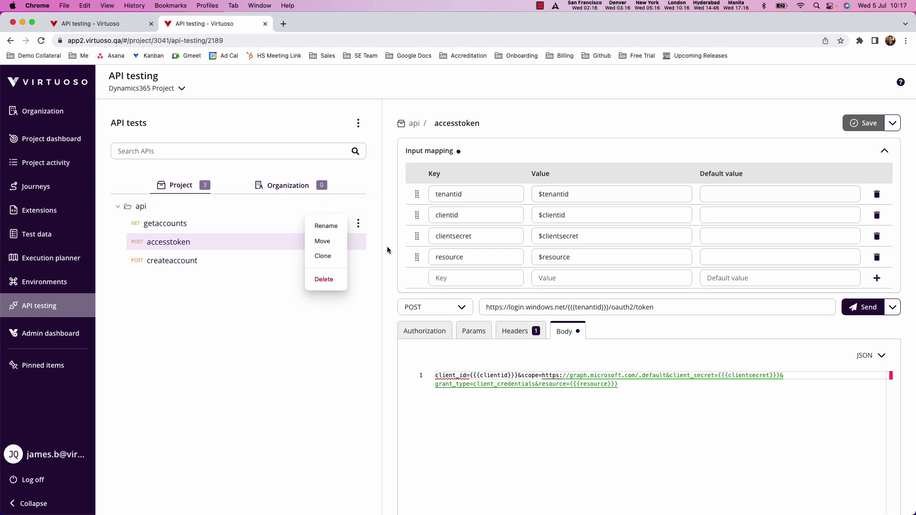
left_click(358, 206)
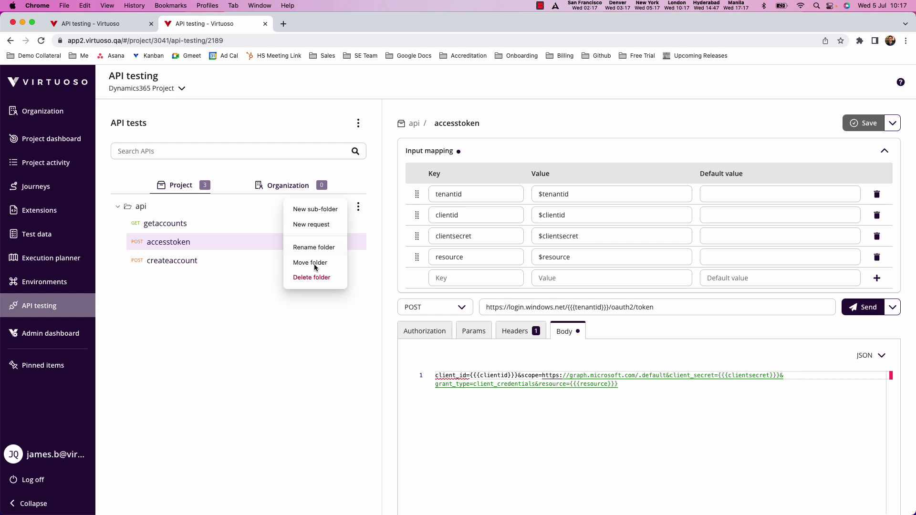
left_click(268, 340)
left_click(359, 124)
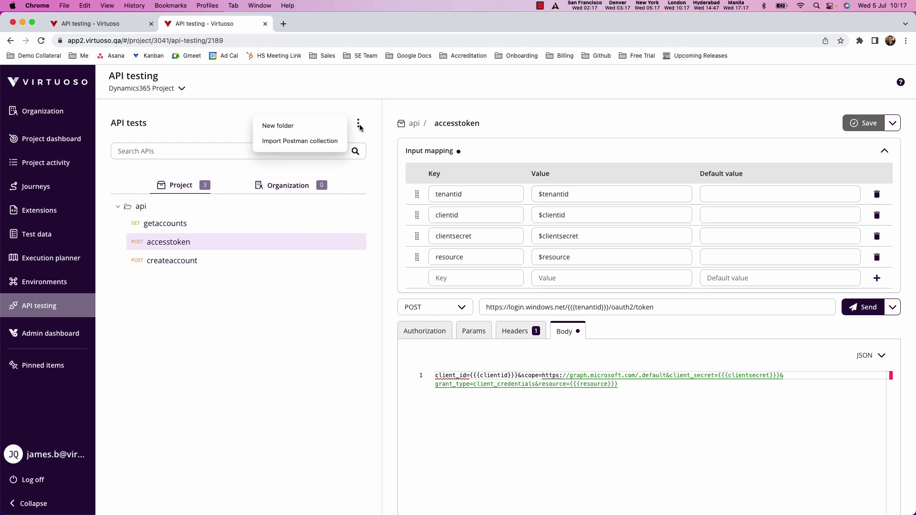
left_click(339, 333)
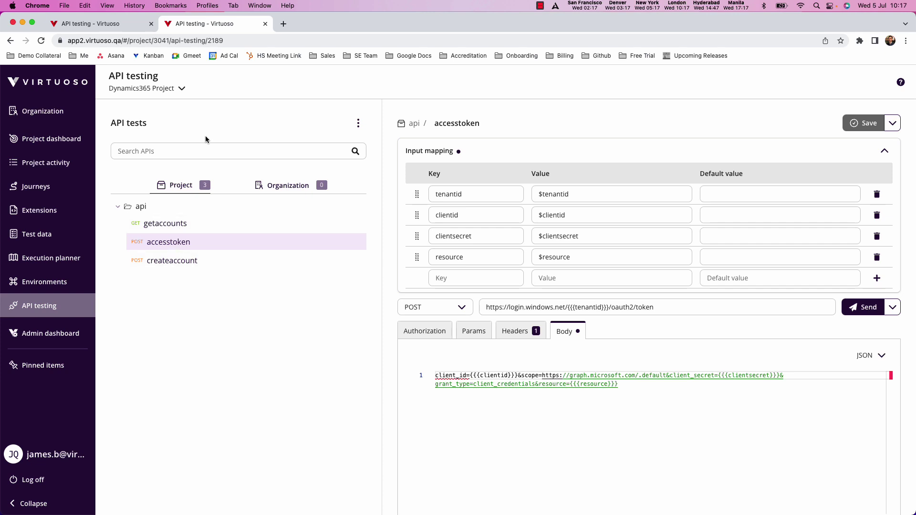
Run the Working with APIs journey of the Dynamics 365 Sales goal from the beginning.
left_click(113, 28)
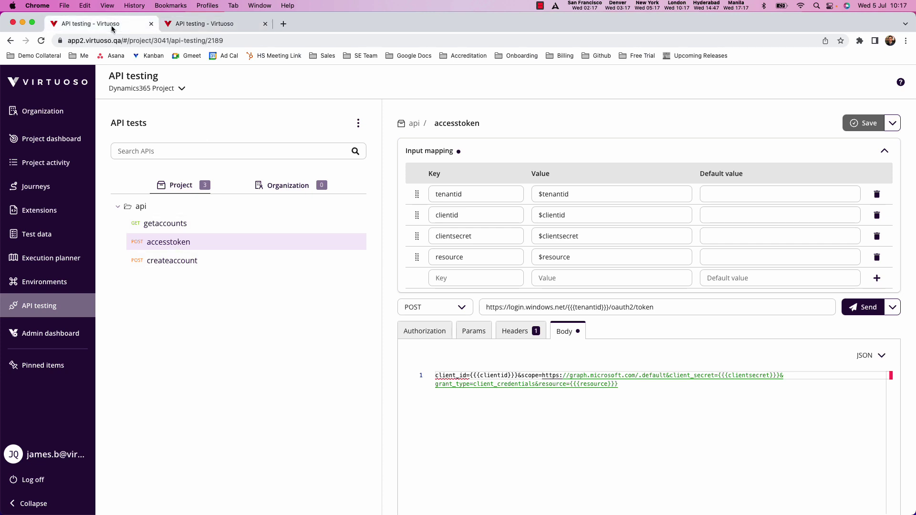
left_click(53, 140)
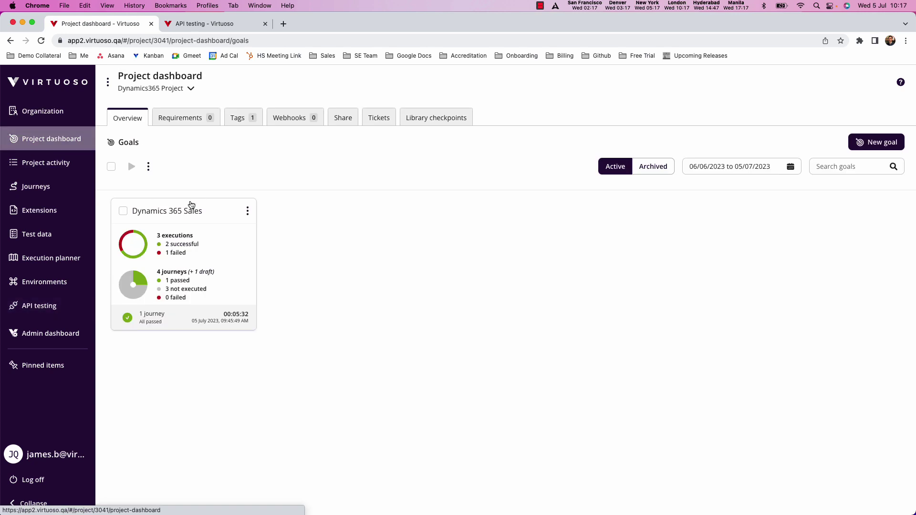
left_click(165, 216)
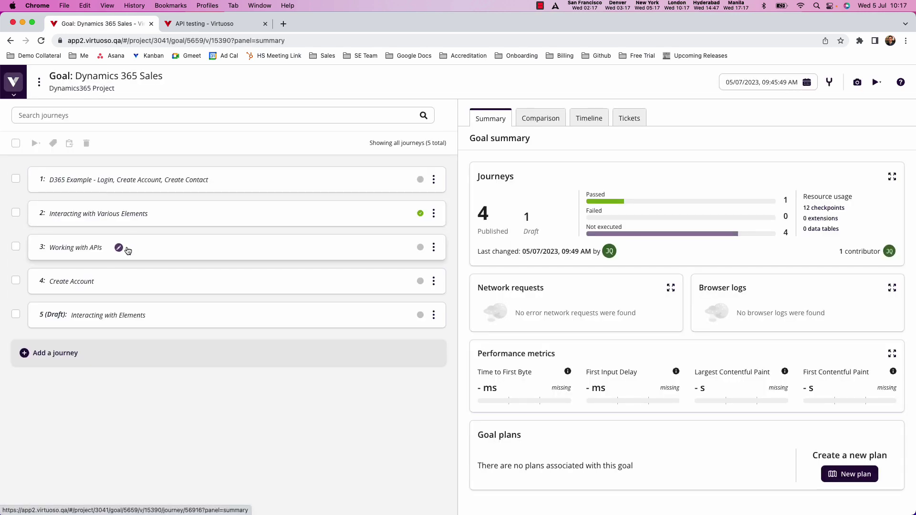
left_click(180, 250)
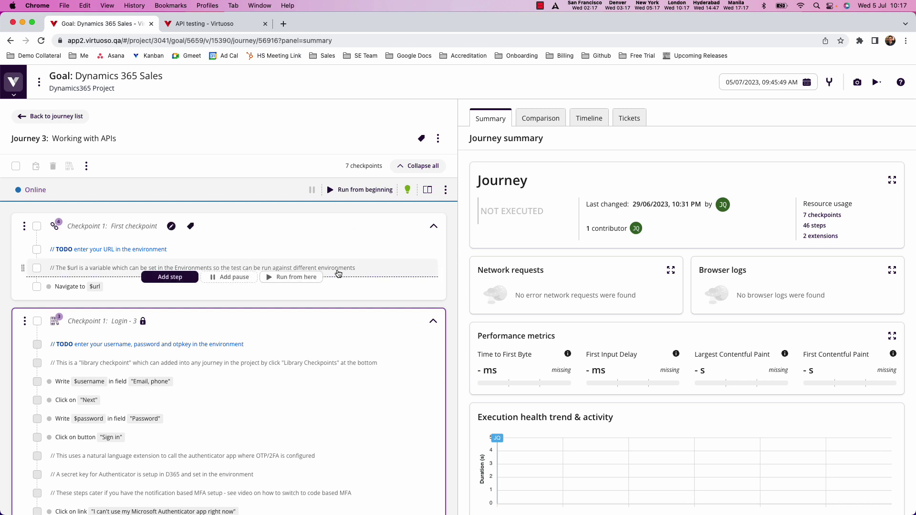
scroll(365, 213, "down", 1)
left_click(361, 190)
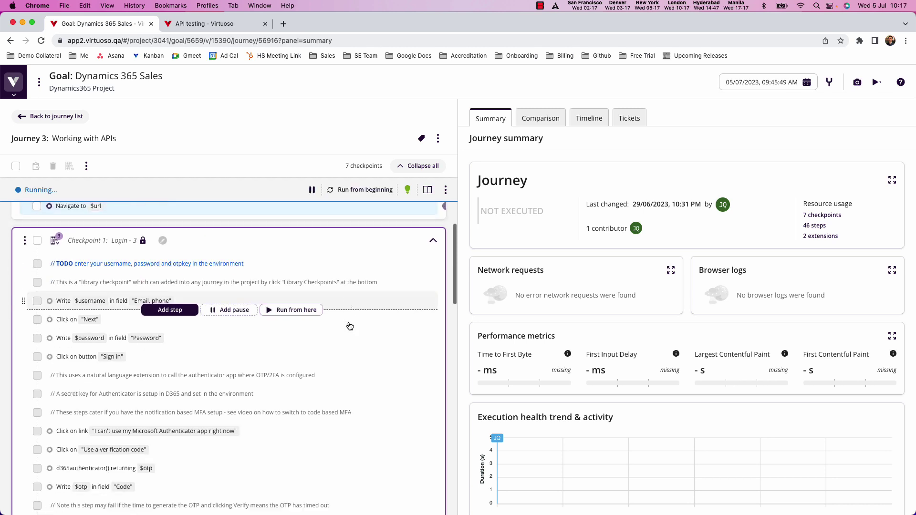
Open the details of the journey's accesstoken API call step.
scroll(349, 327, "down", 5)
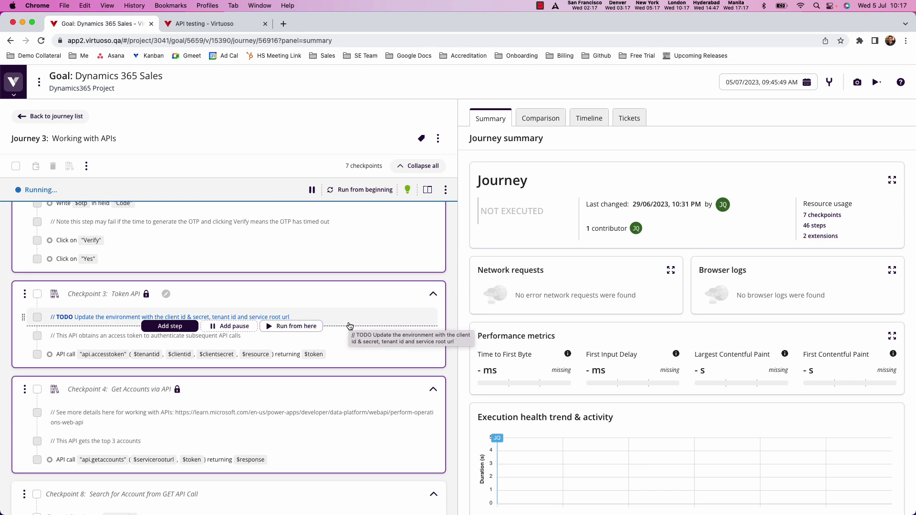
mouse_move(194, 342)
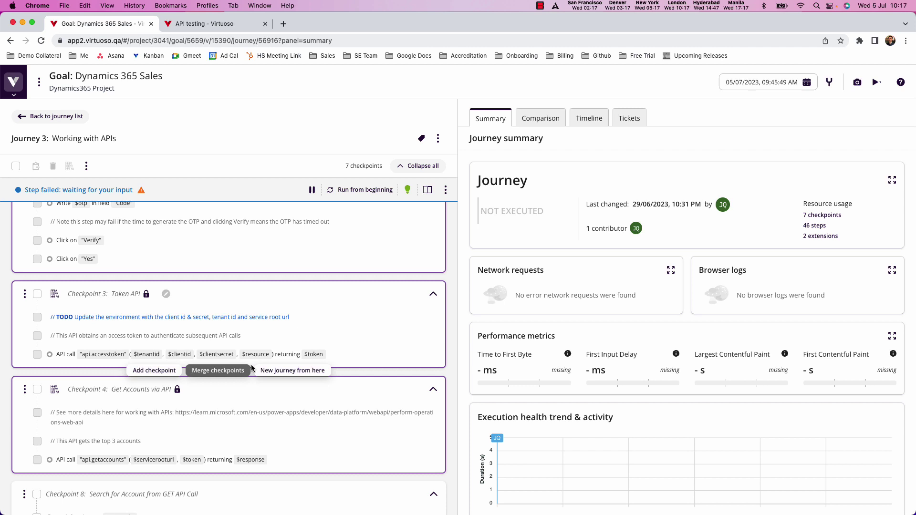
scroll(444, 420, "up", 1)
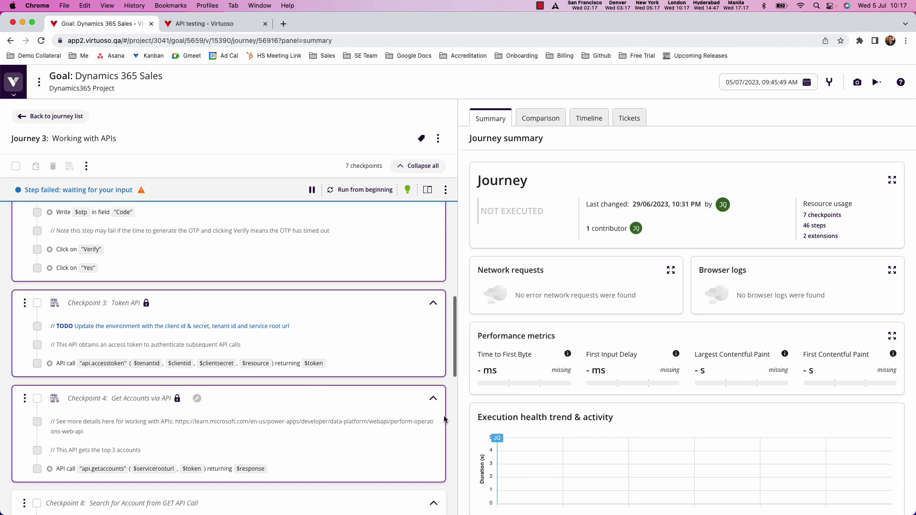
mouse_move(432, 354)
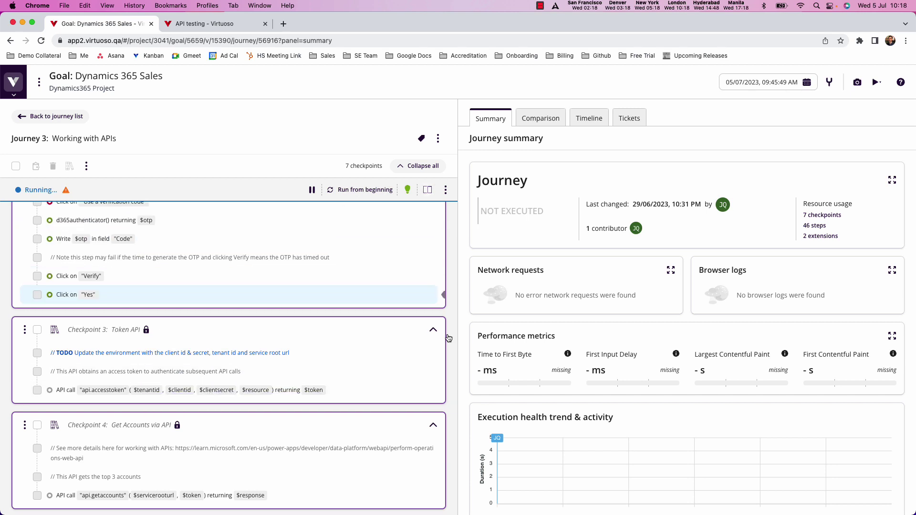
mouse_move(379, 355)
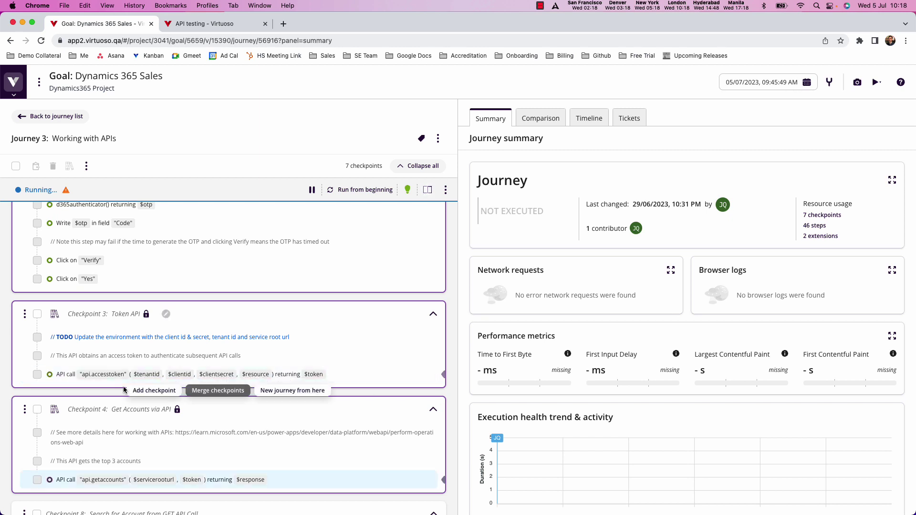
left_click(100, 377)
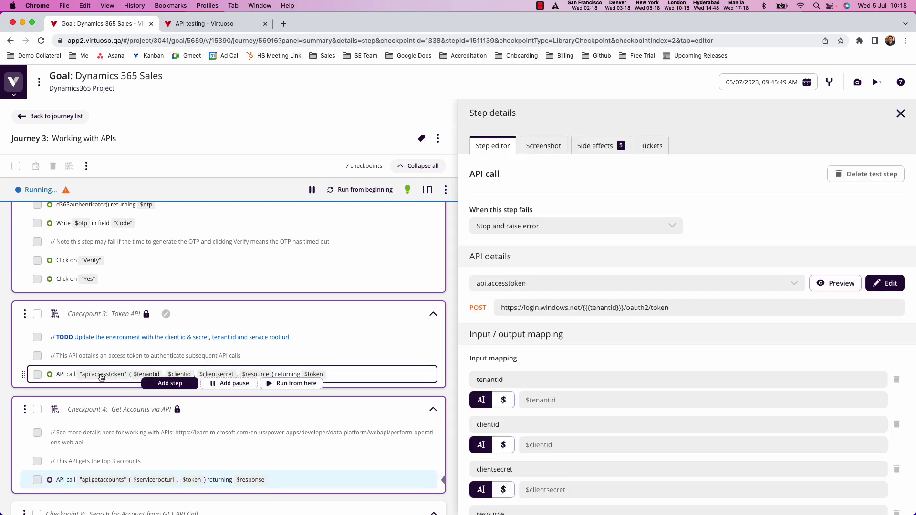
View the accesstoken step's side effects, including the token it set.
left_click(607, 152)
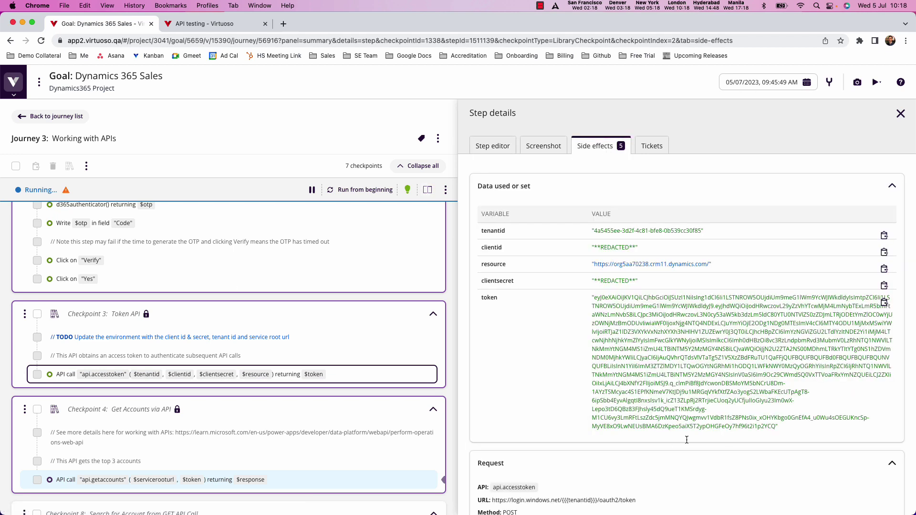
mouse_move(315, 383)
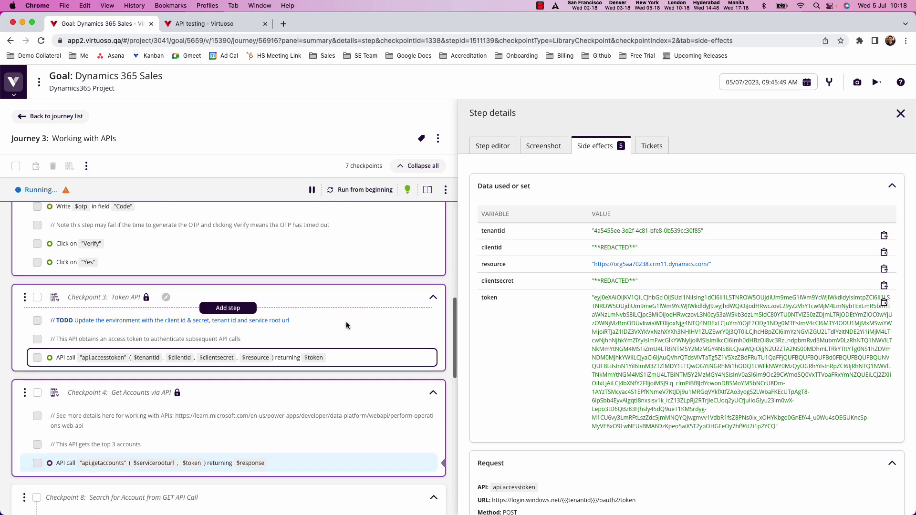
scroll(348, 323, "down", 1)
mouse_move(166, 455)
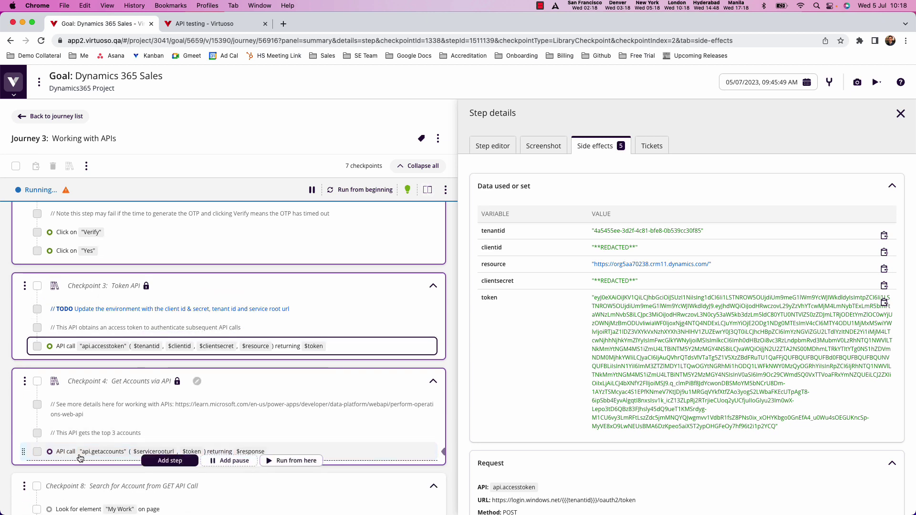
Open the getaccounts API call step's details.
left_click(128, 452)
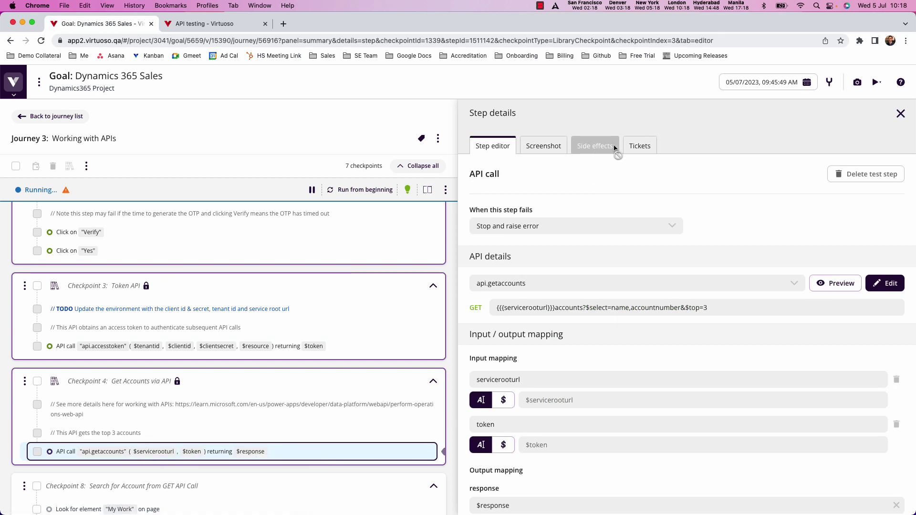
scroll(547, 451, "down", 2)
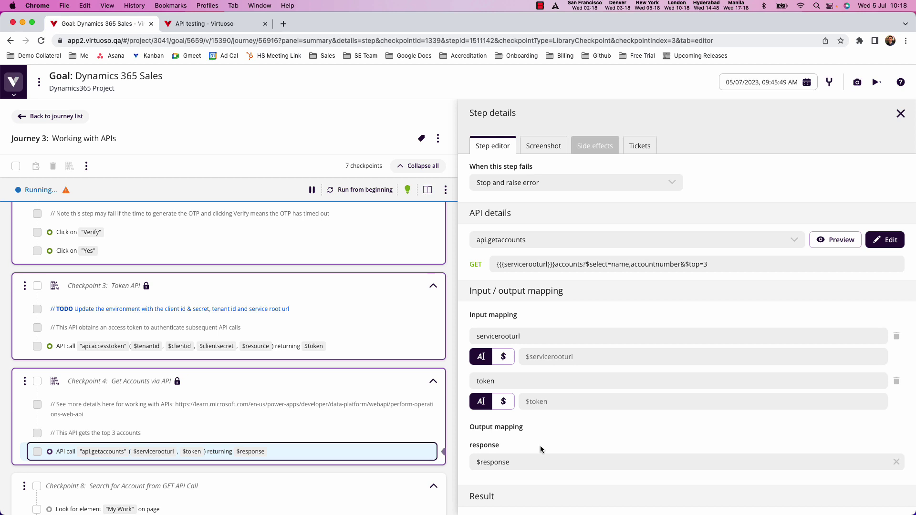
mouse_move(103, 452)
Open the linked Web API docs separately and show the getaccounts step's Side effects.
left_click(900, 114)
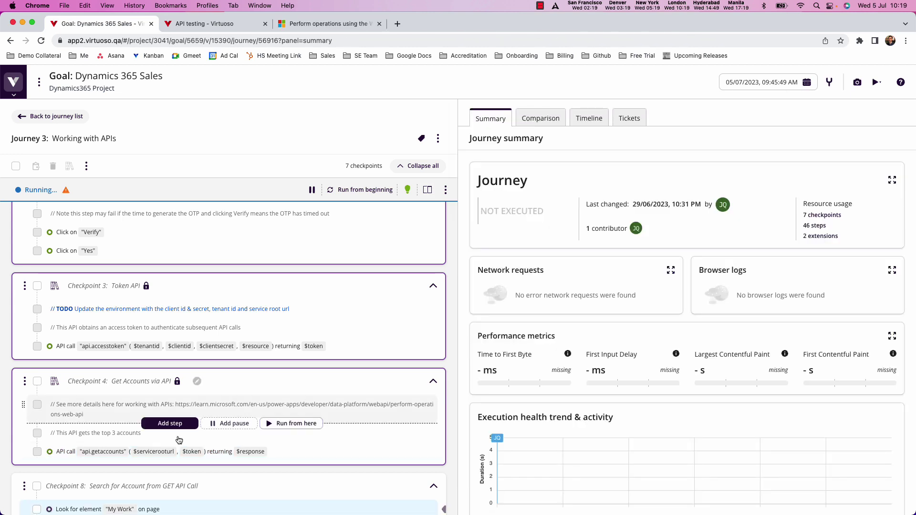
left_click(110, 454)
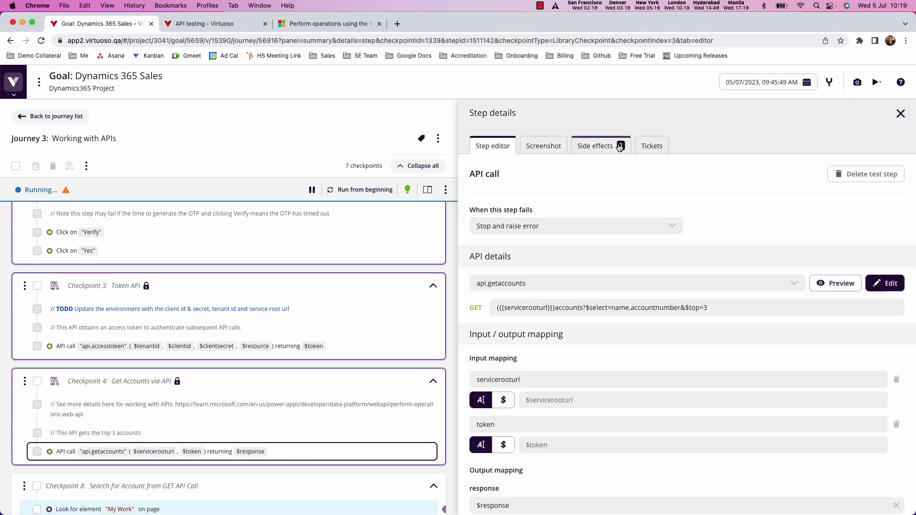
left_click(595, 146)
Expand the response data to Fourth Coffee, Litware, Inc. and Adventure Works (samples).
left_click(607, 280)
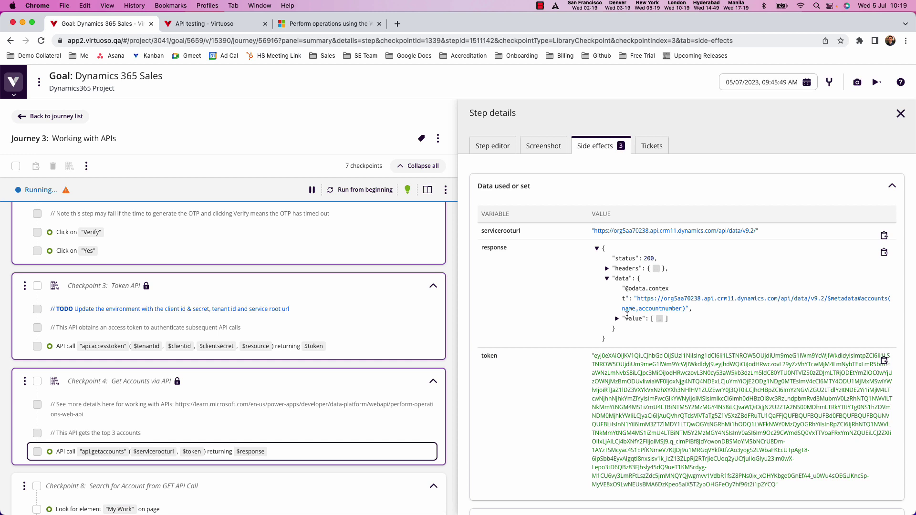
left_click(617, 319)
left_click(627, 330)
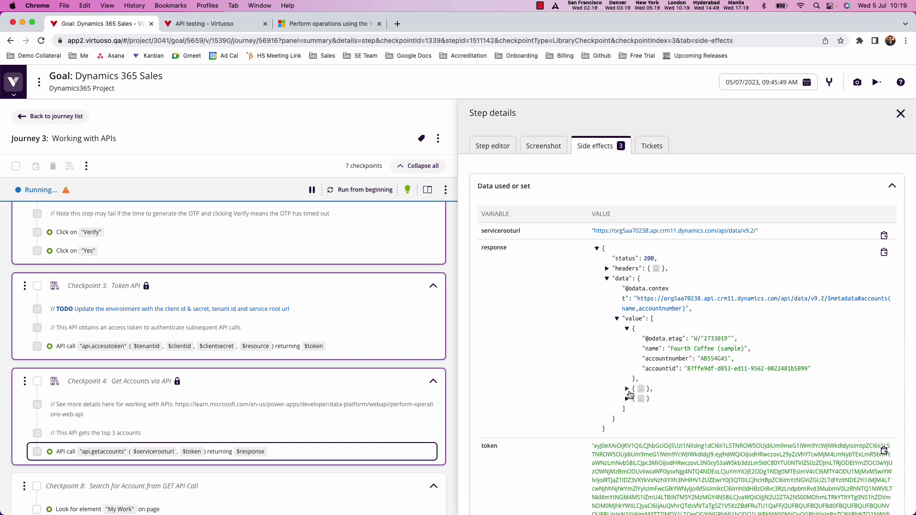
left_click(627, 390)
left_click(627, 450)
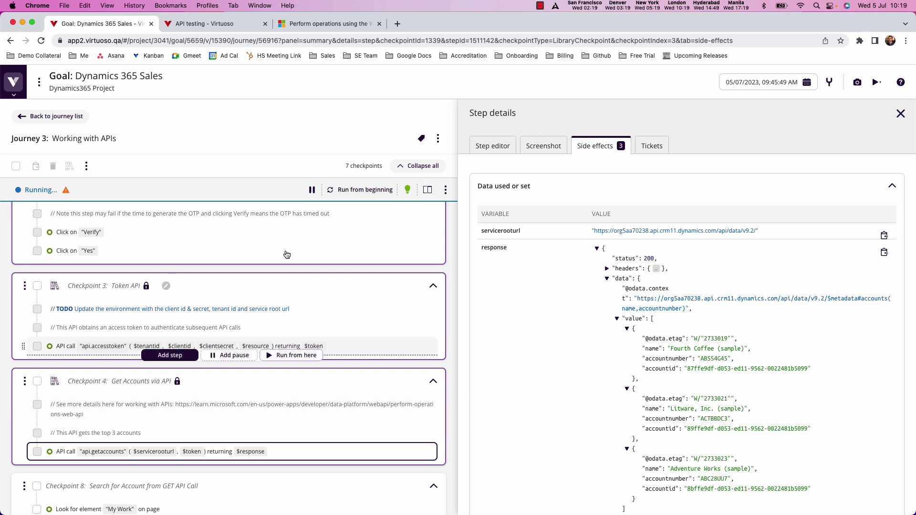
Read through the 'Perform operations using the Web API' article, selecting part of its URL.
left_click(340, 24)
left_click_drag(388, 41, 67, 41)
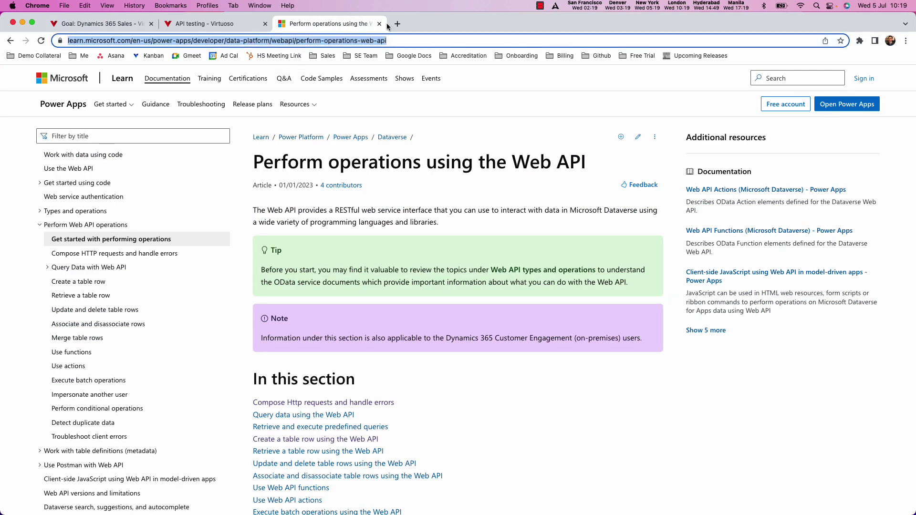
left_click(431, 39)
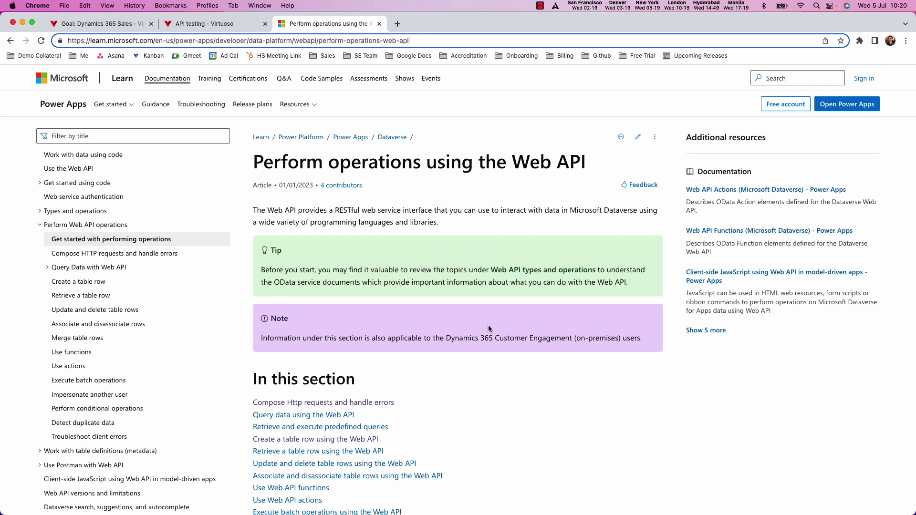
scroll(471, 387, "down", 3)
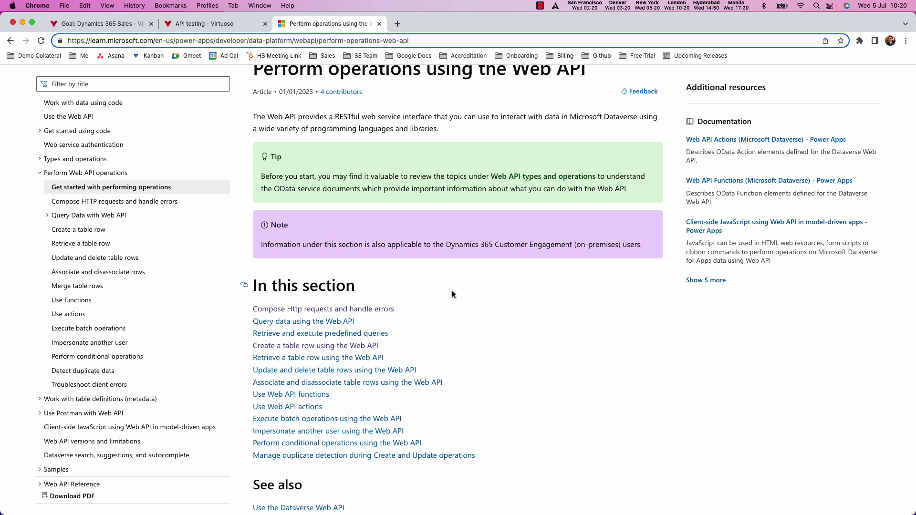
scroll(451, 291, "up", 1)
scroll(468, 320, "up", 1)
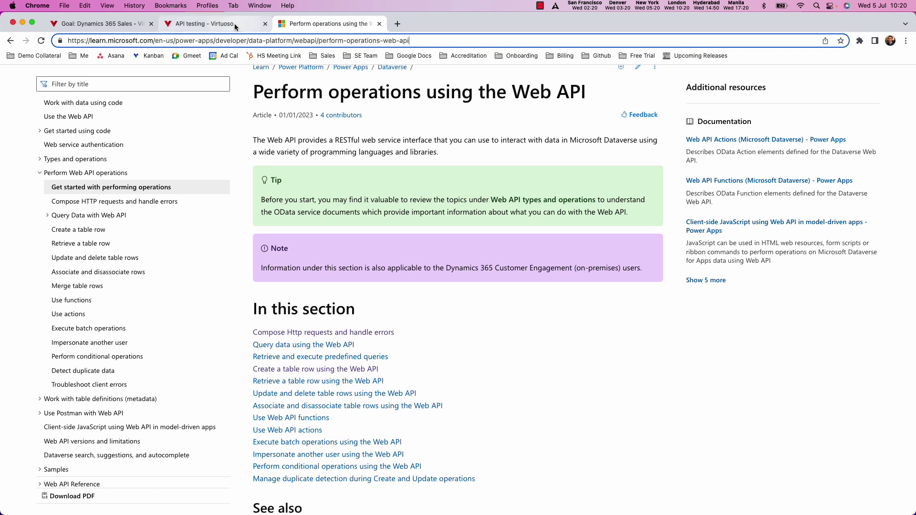
Return to the journey run and highlight Fourth Coffee (sample) in the getaccounts response.
left_click(234, 24)
left_click(133, 26)
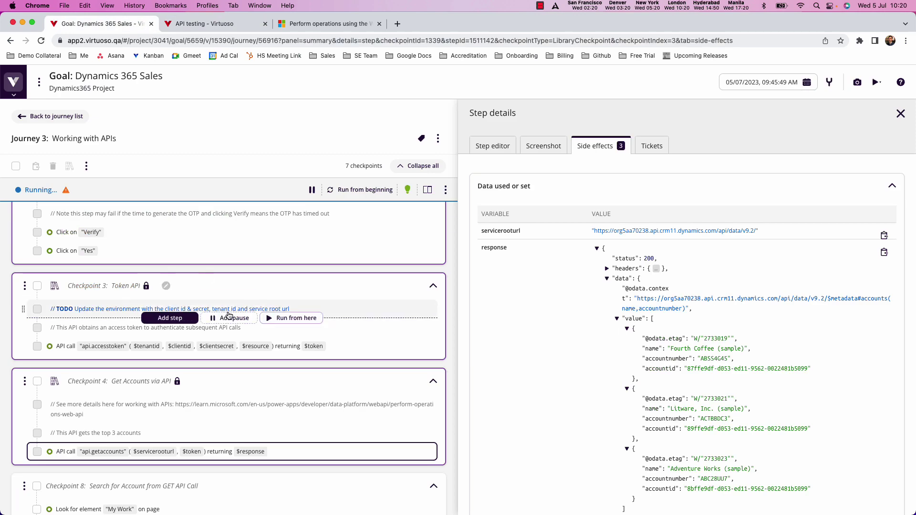
scroll(229, 310, "down", 1)
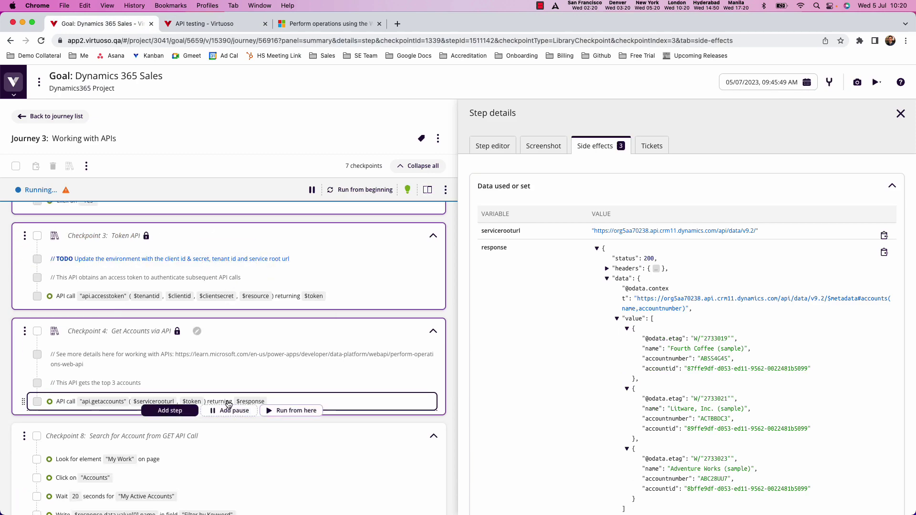
scroll(228, 405, "down", 2)
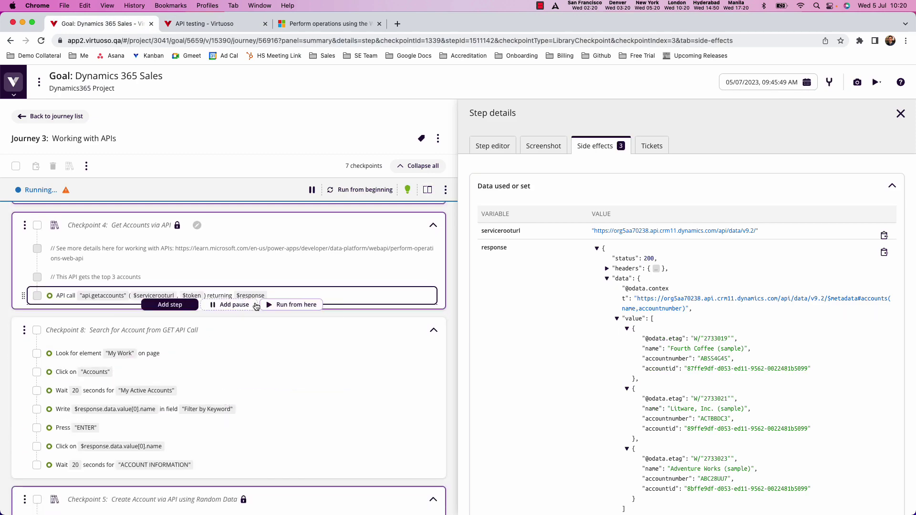
mouse_move(168, 323)
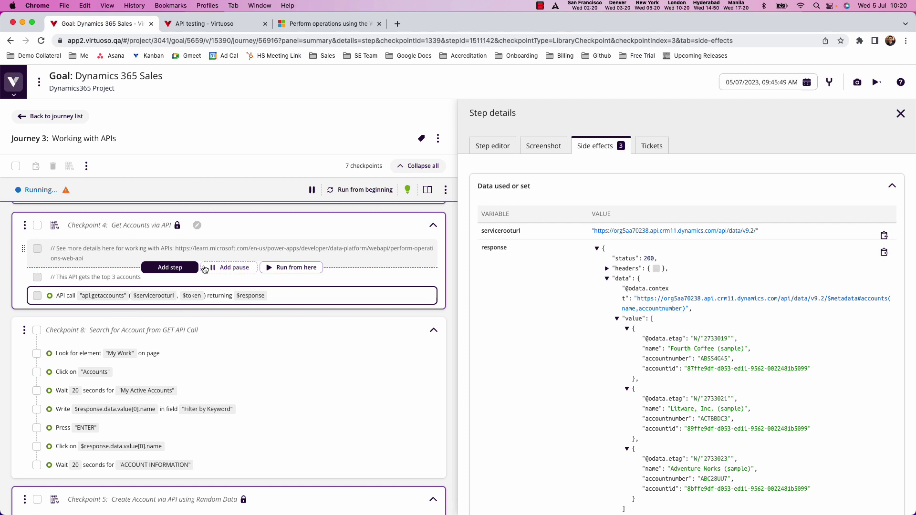
scroll(208, 248, "up", 2)
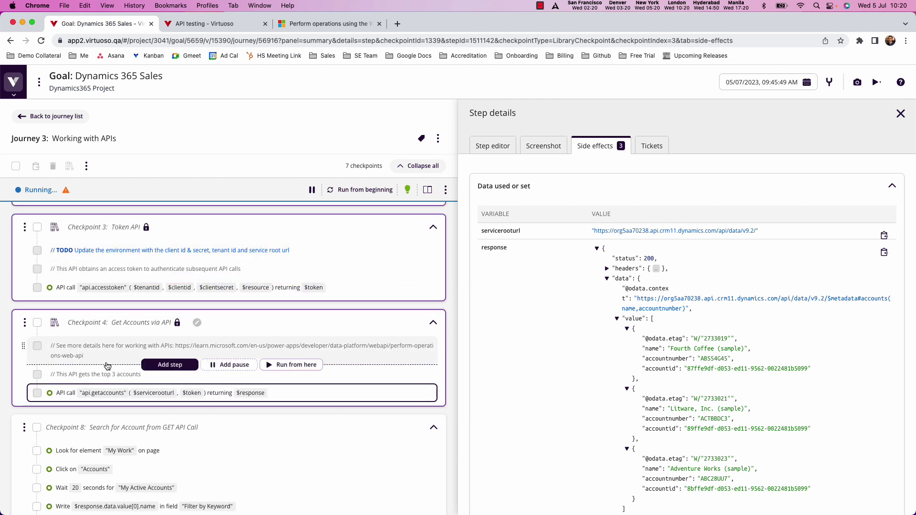
scroll(143, 377, "down", 1)
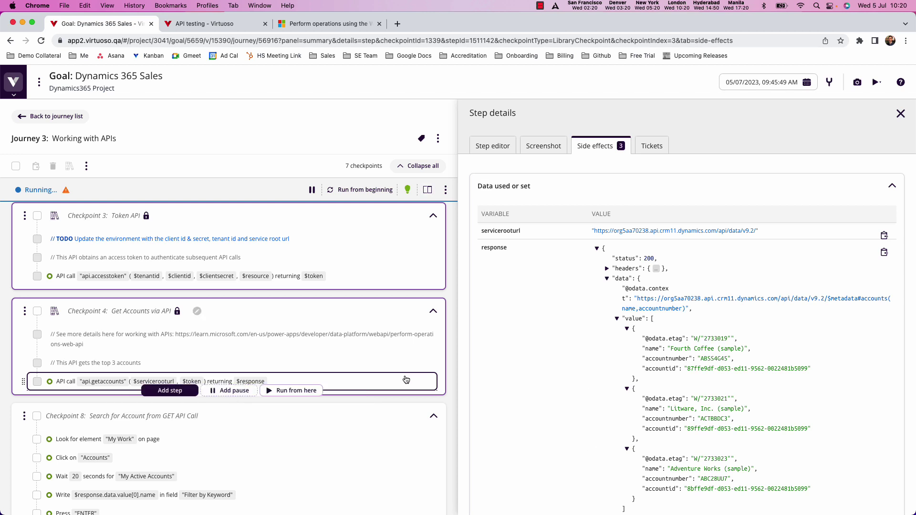
scroll(134, 430, "down", 1)
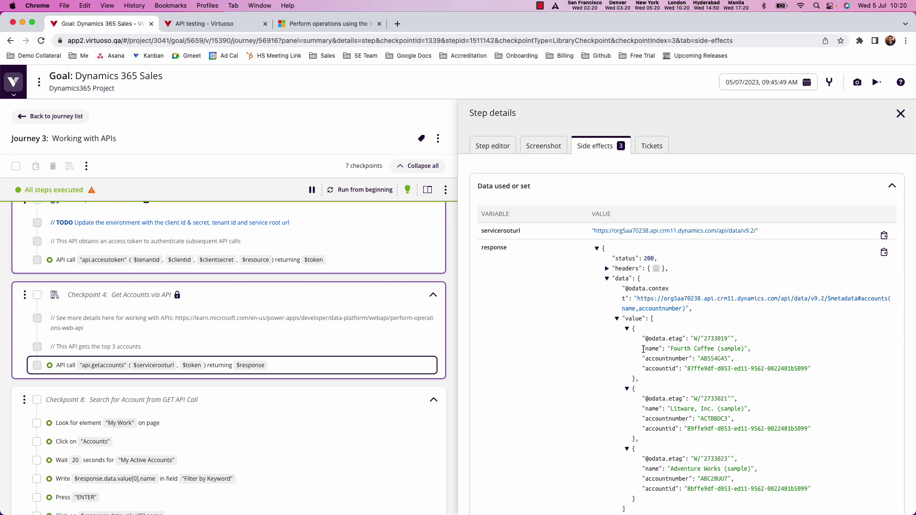
left_click_drag(644, 349, 756, 350)
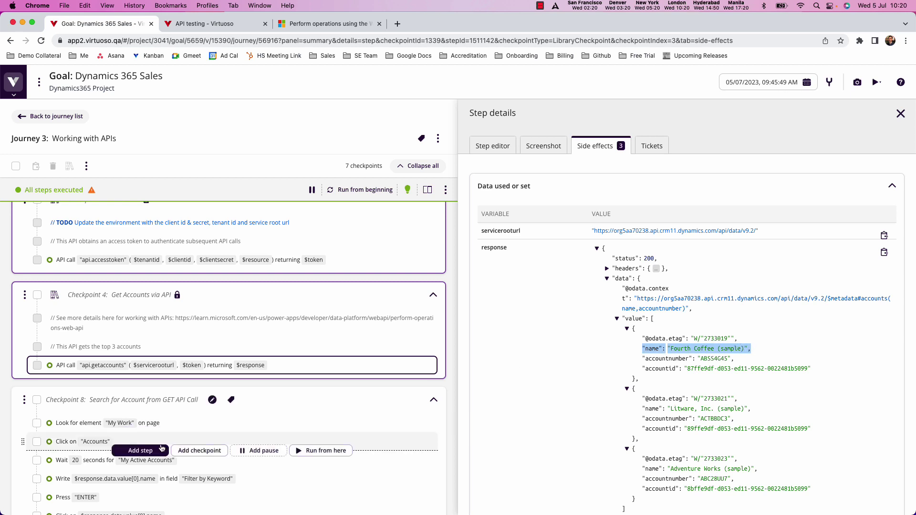
scroll(107, 421, "down", 1)
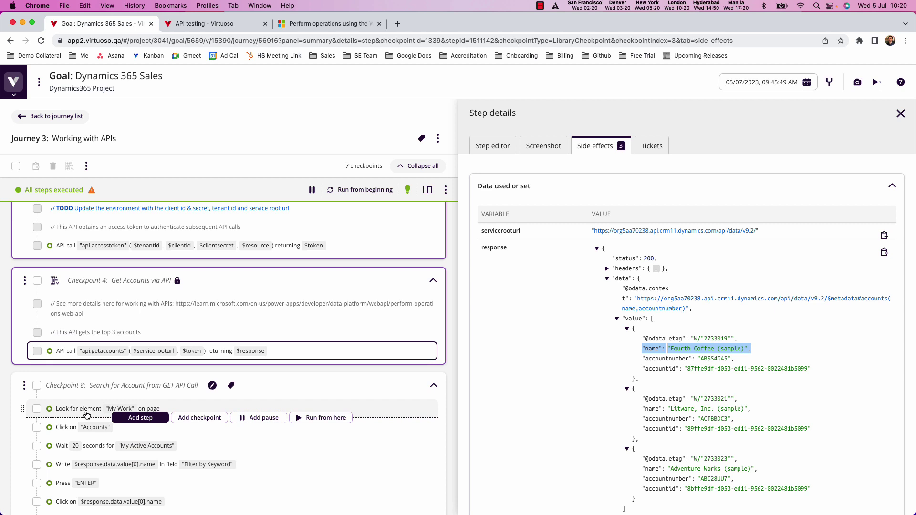
Inspect Checkpoint 8's captured pages for the My Work, Accounts and My Active Accounts wait steps.
left_click(89, 412)
left_click(542, 146)
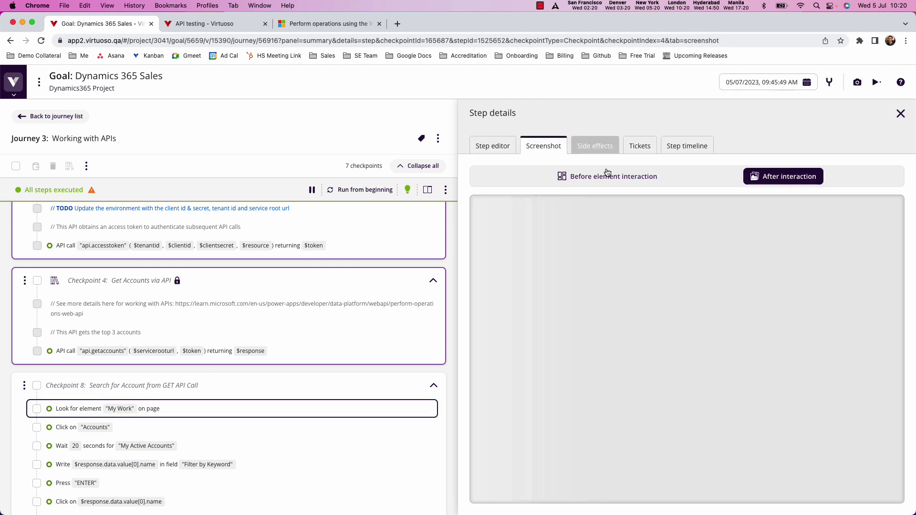
left_click(72, 431)
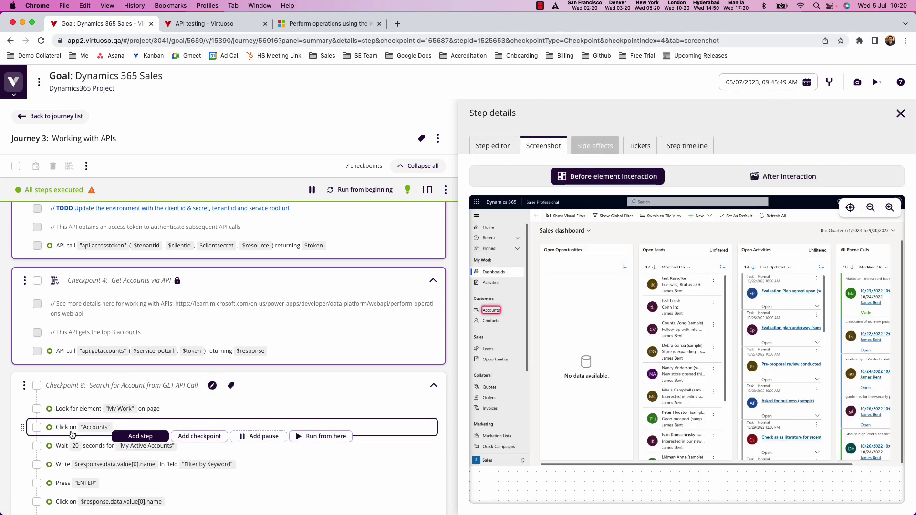
left_click(93, 449)
Review the keyword-filter, search and account-click screenshots showing only Fourth Coffee (sample).
left_click(84, 465)
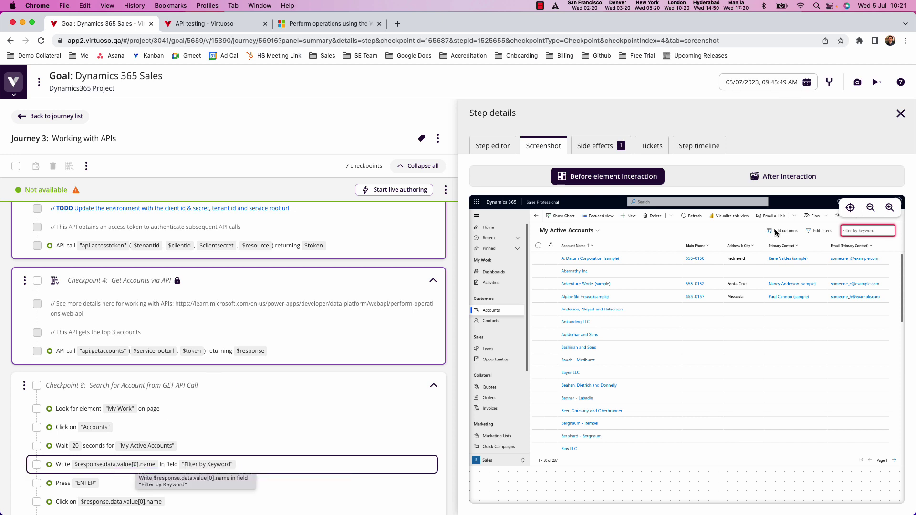
left_click(795, 185)
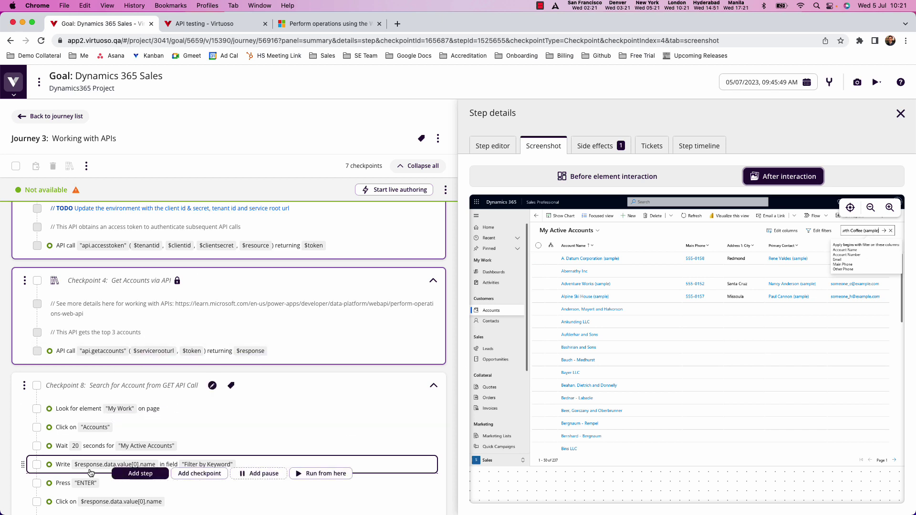
scroll(88, 472, "down", 1)
left_click(73, 470)
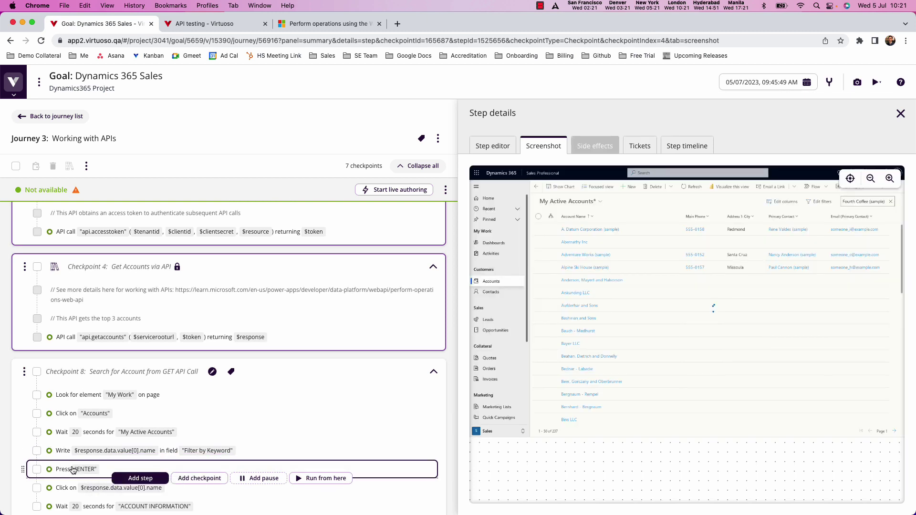
left_click(76, 490)
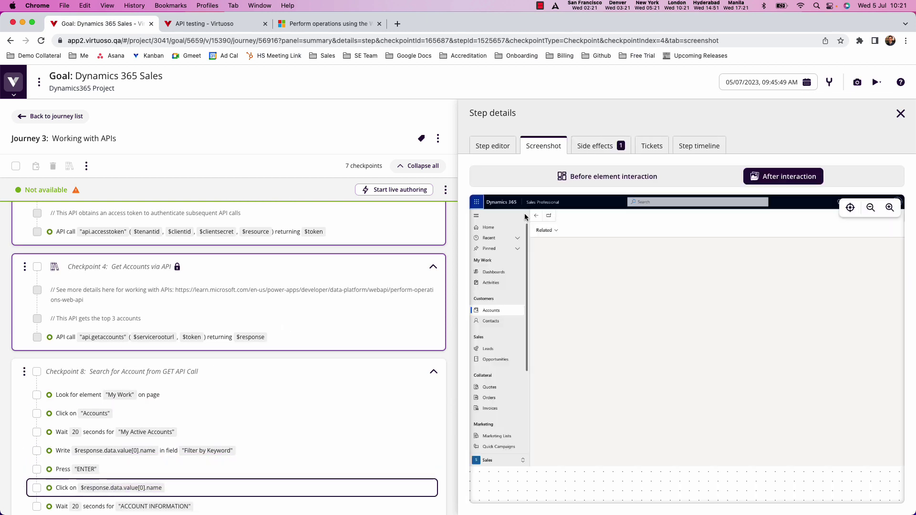
left_click(600, 172)
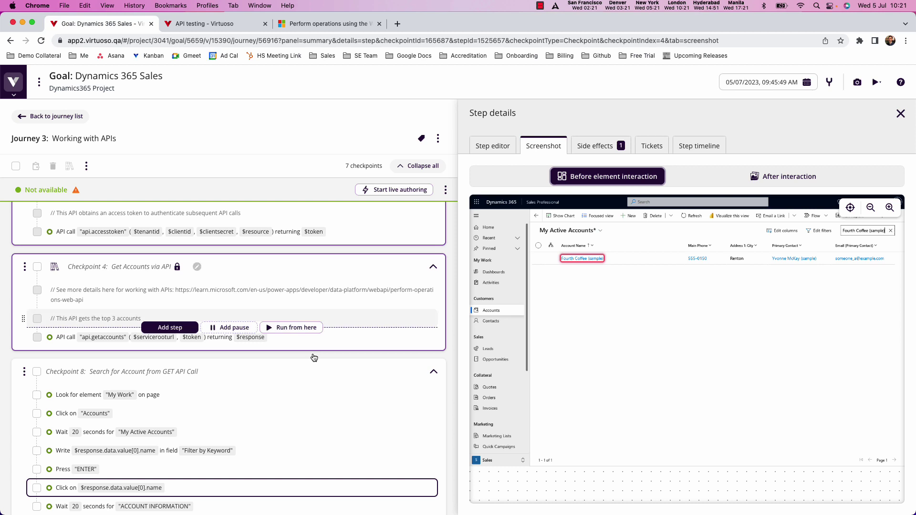
scroll(156, 432, "down", 2)
scroll(157, 433, "down", 4)
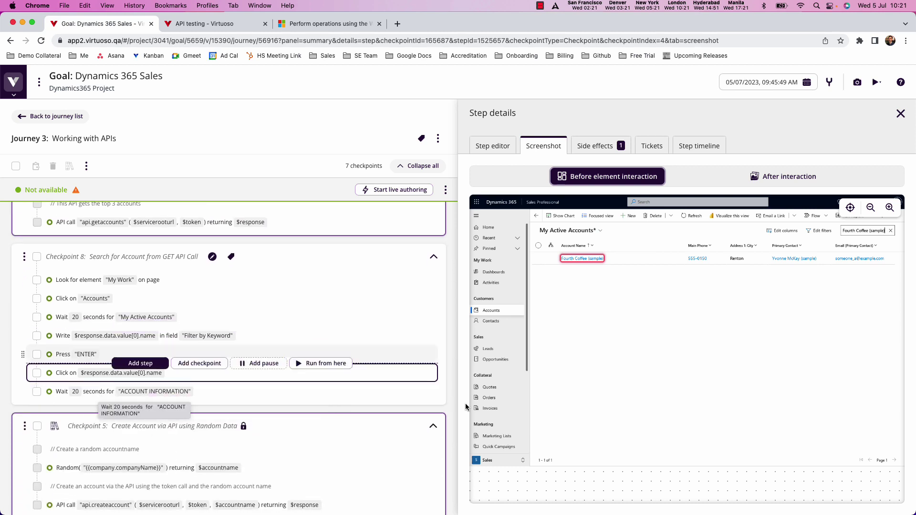
left_click(452, 422)
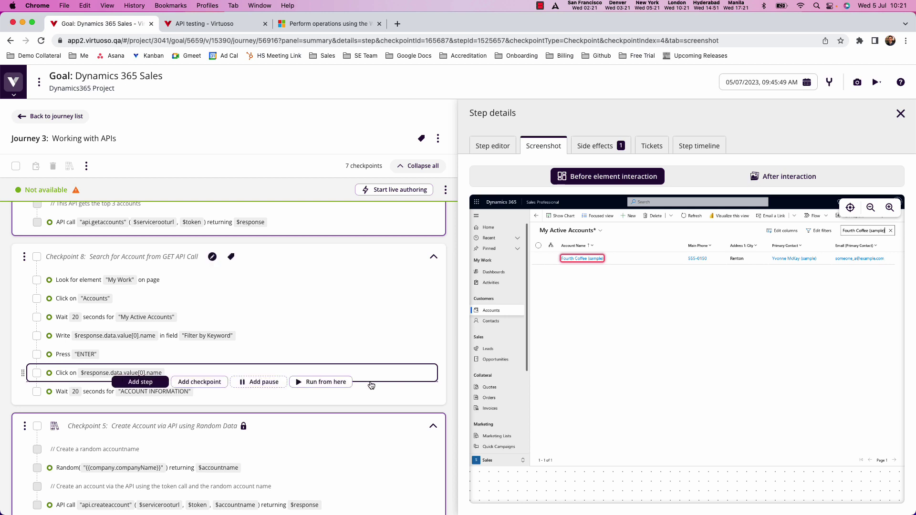
Show the Random step's side effects containing the generated account name Durgan - Goldner.
scroll(372, 386, "down", 5)
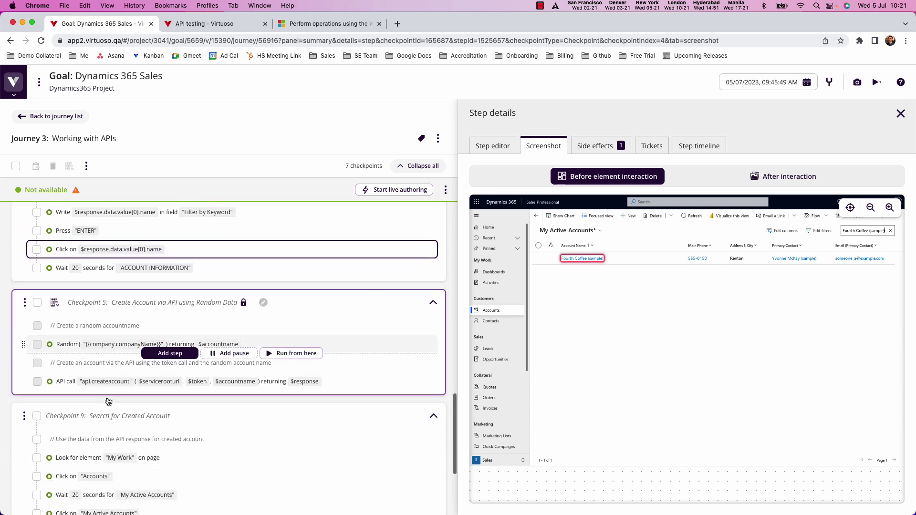
scroll(109, 402, "down", 1)
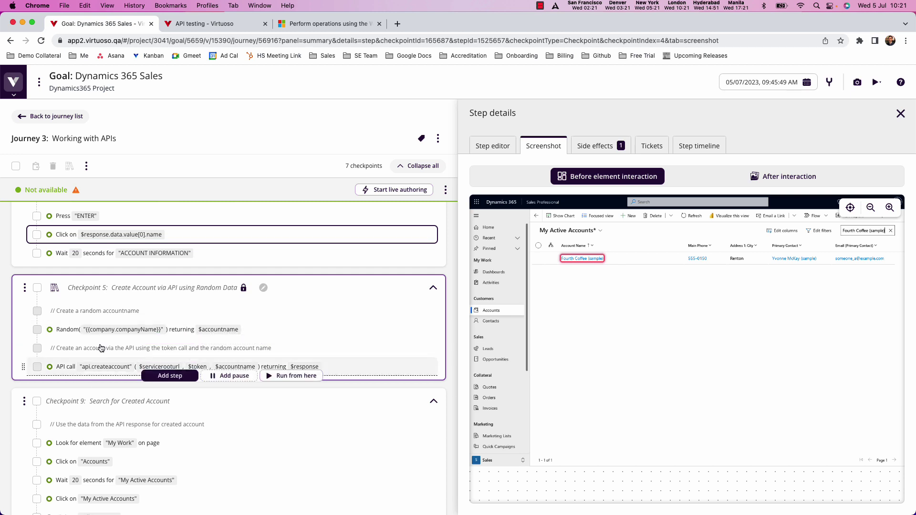
left_click(90, 336)
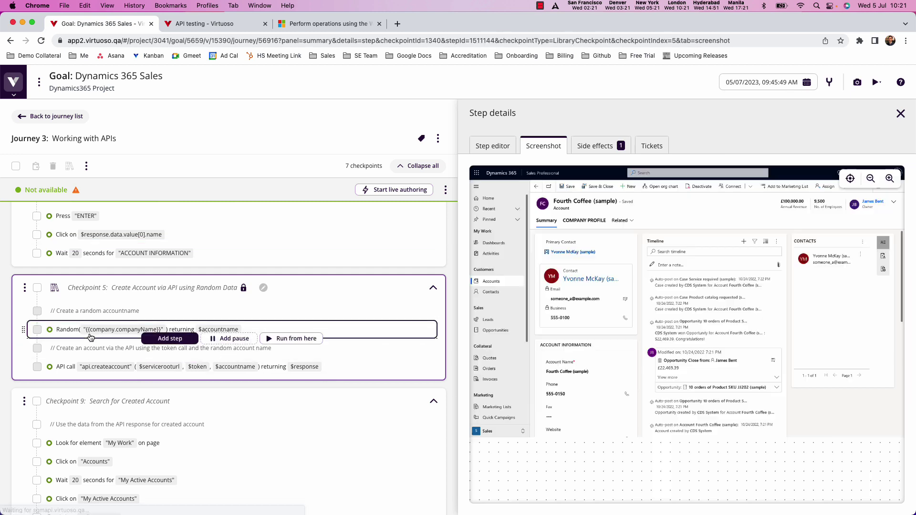
left_click(595, 146)
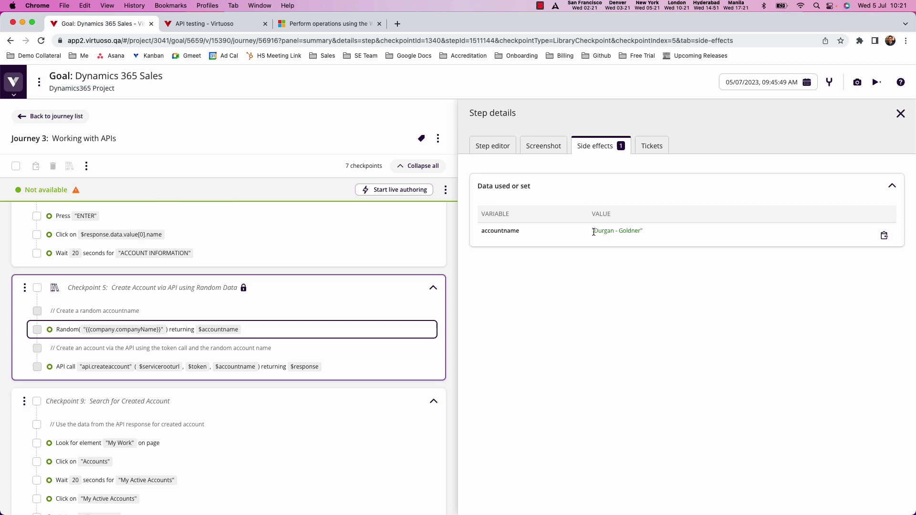
left_click_drag(593, 231, 682, 236)
left_click(673, 271)
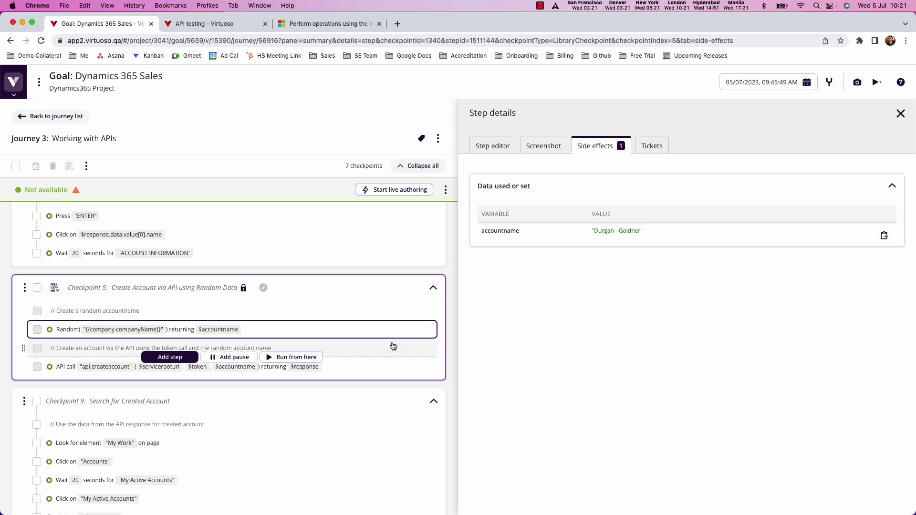
mouse_move(228, 330)
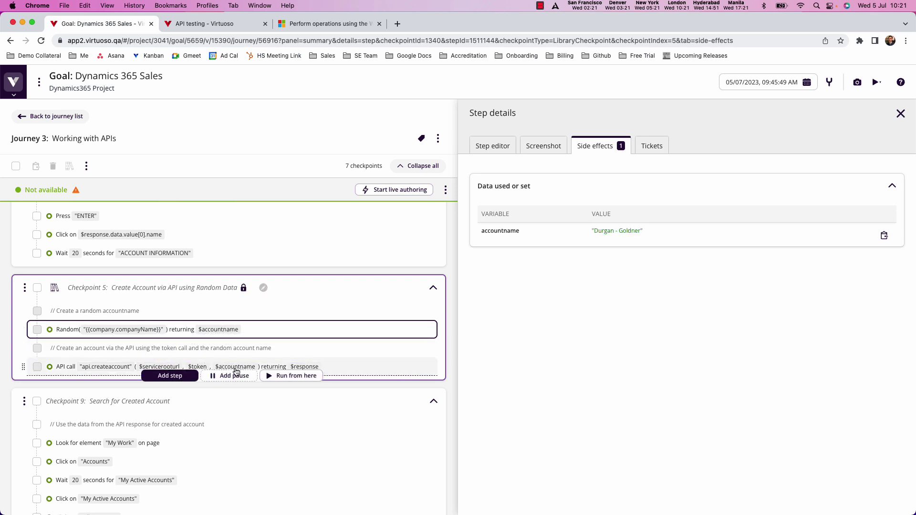
Inspect the createaccount API definition and its accountname input mapping in API testing.
left_click(242, 22)
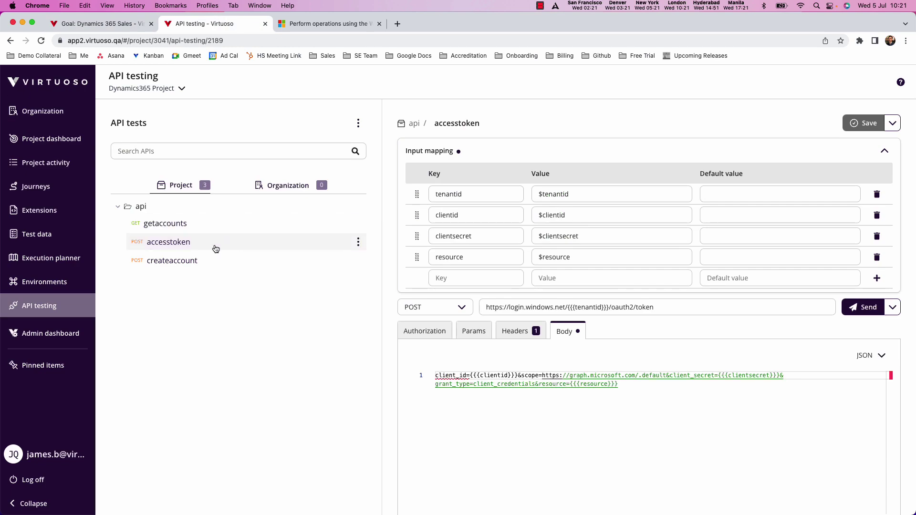
left_click(201, 260)
left_click(483, 238)
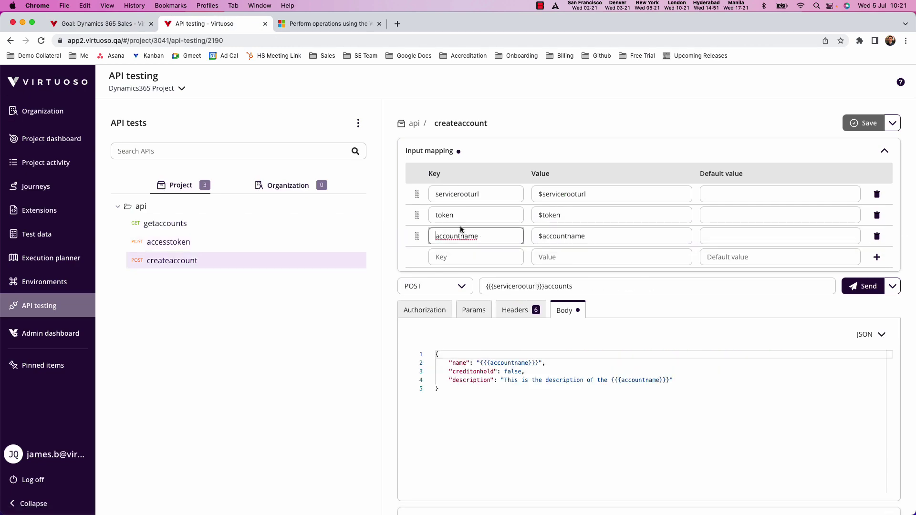
Show the api.createaccount step's 201 response data for the new Durgan - Goldner account.
left_click(123, 25)
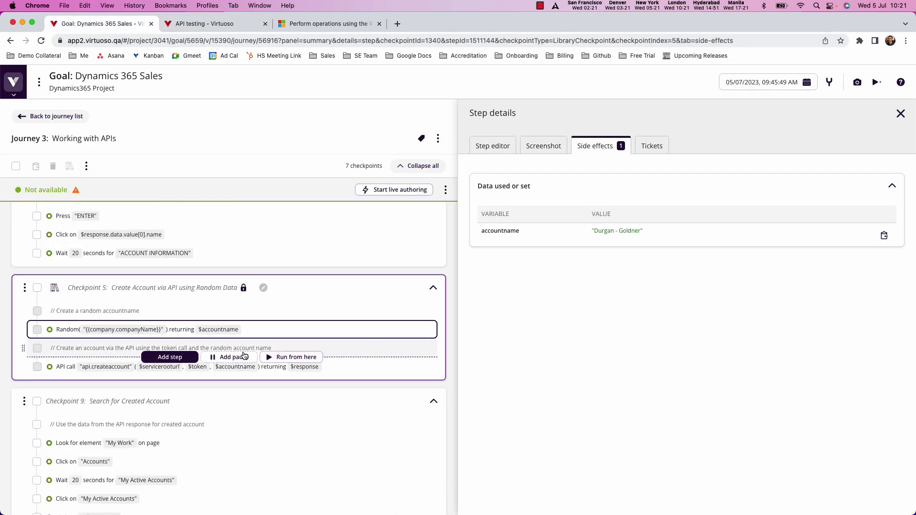
left_click(109, 368)
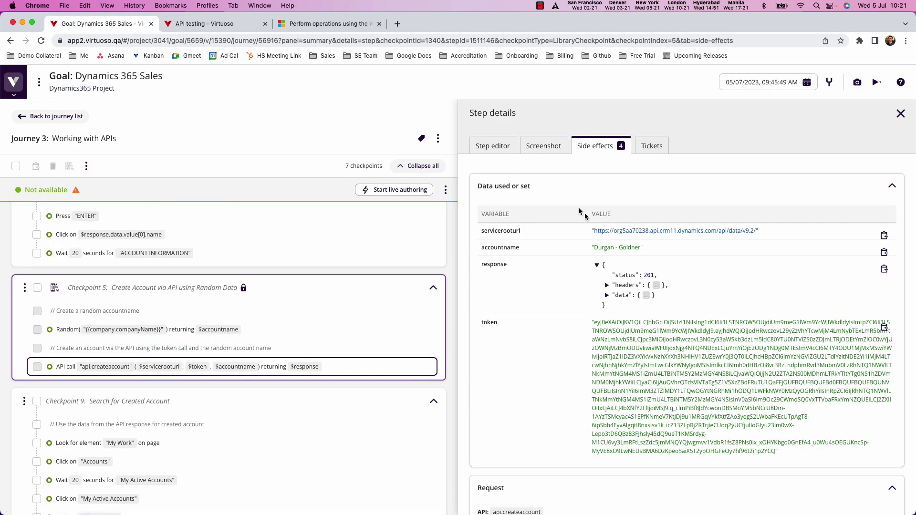
left_click(607, 296)
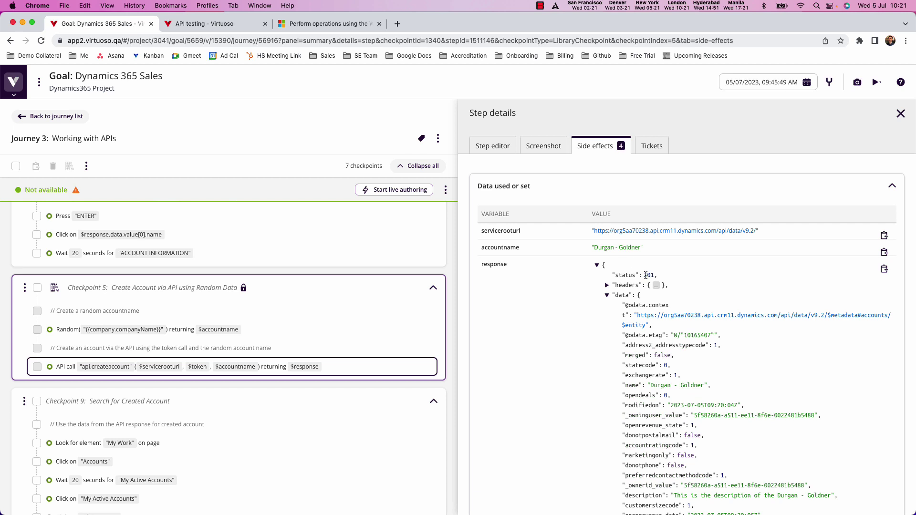
scroll(668, 318, "down", 2)
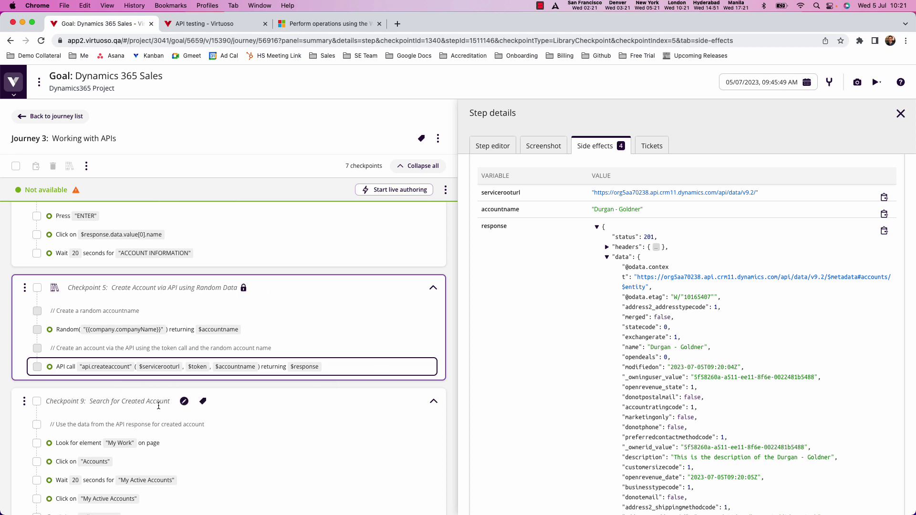
scroll(86, 386, "down", 3)
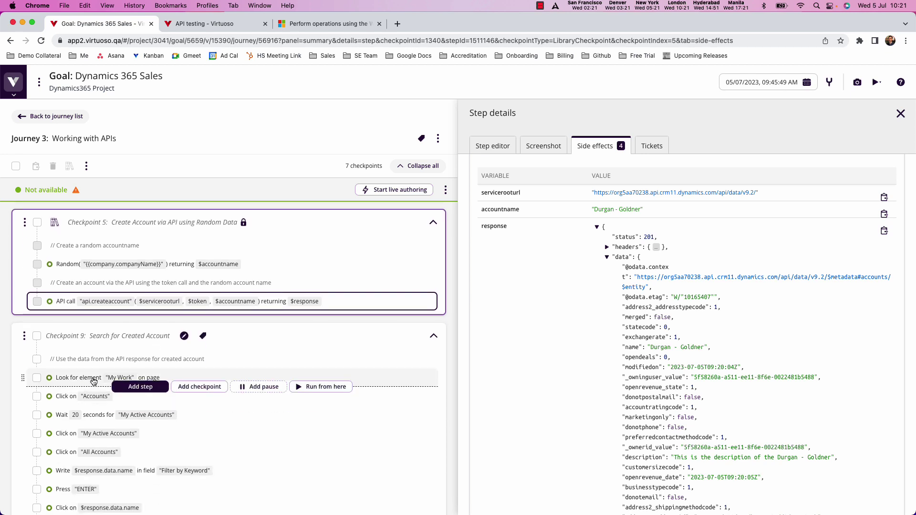
Review Checkpoint 9's screenshots filtering by and opening the new Durgan - Goldner account.
left_click(91, 377)
left_click(537, 152)
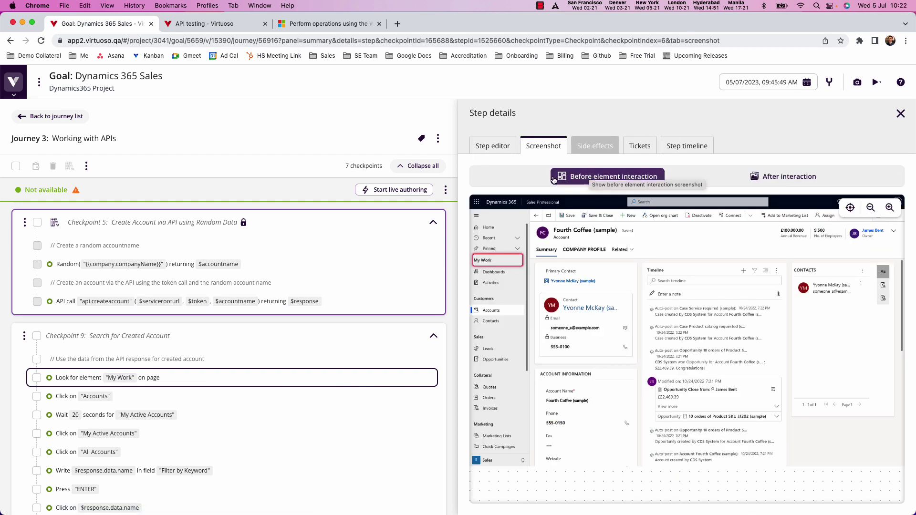
left_click(86, 472)
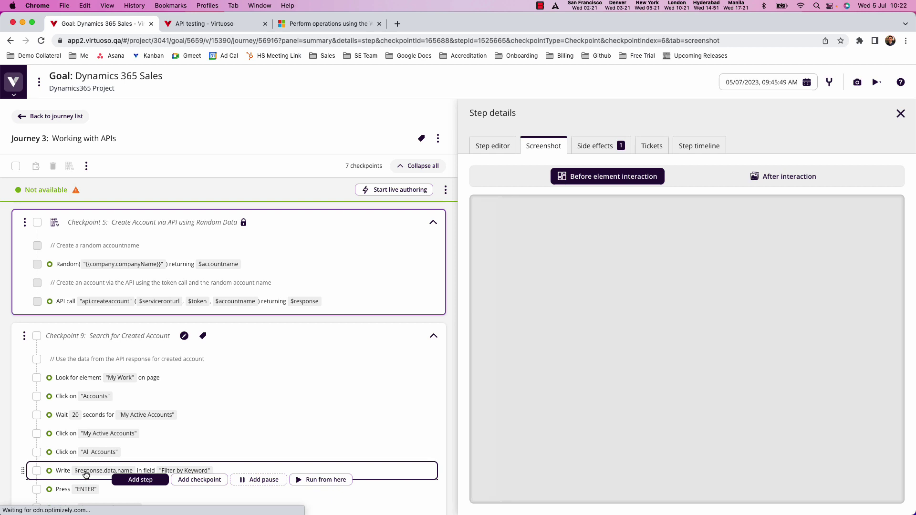
left_click(783, 176)
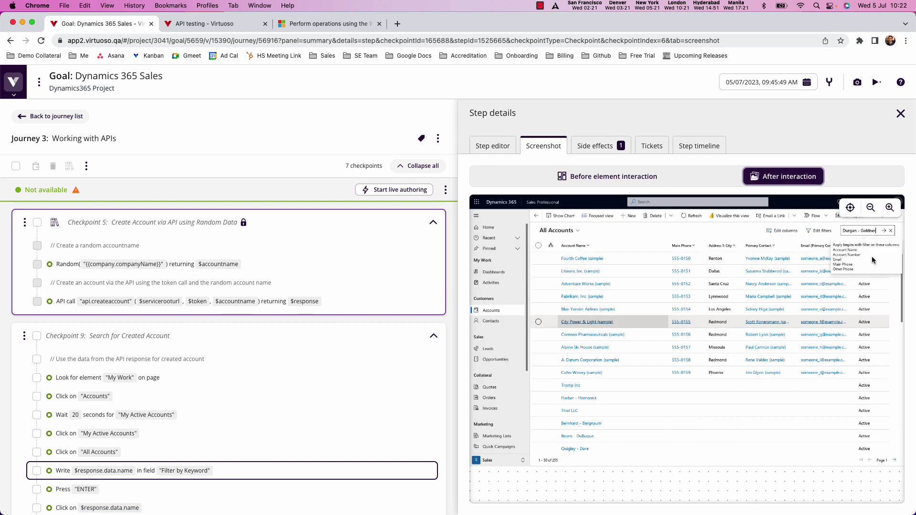
scroll(333, 448, "down", 3)
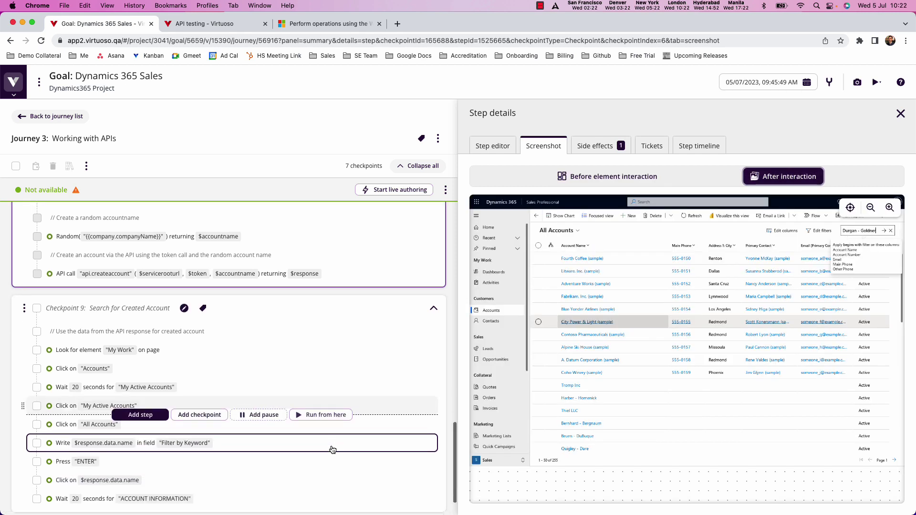
left_click(87, 435)
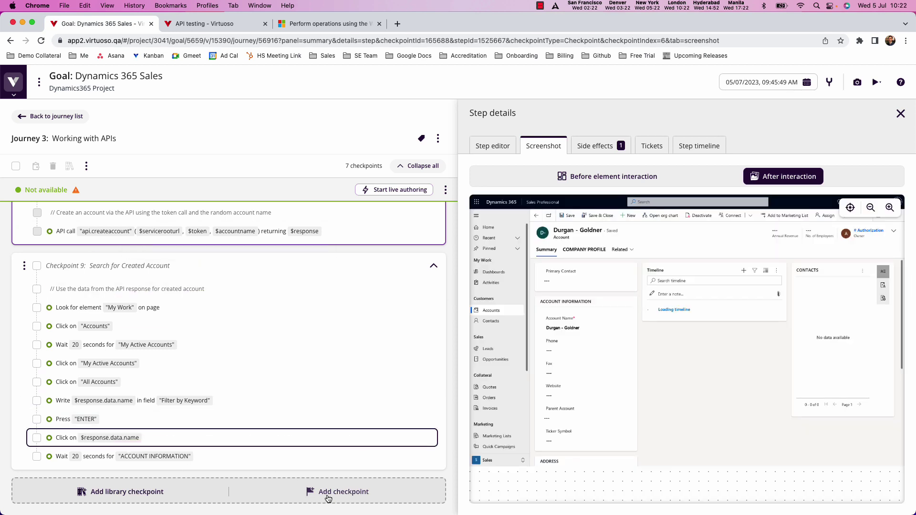
Add a new Checkpoint 13 named 'API example' to the journey.
left_click(253, 488)
type("A")
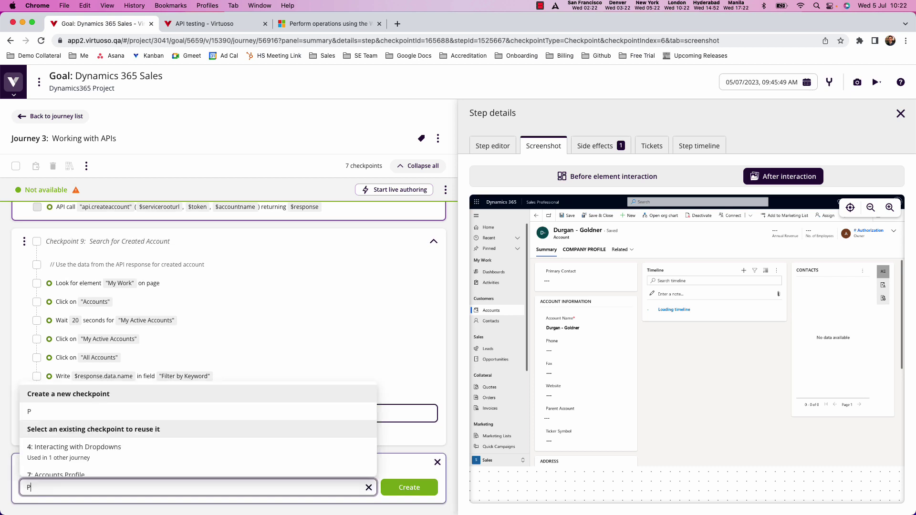
type("PI testing")
key("Return")
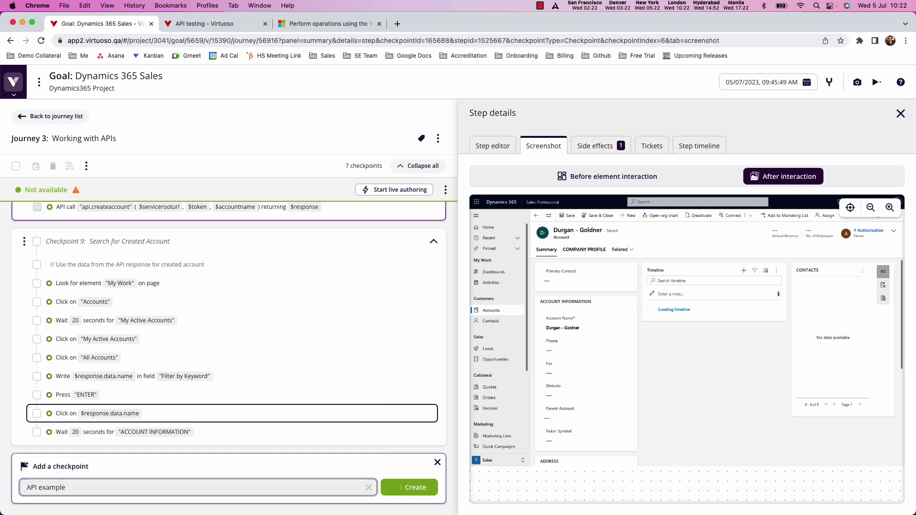
Add and save the step API "api.getaccounts"() returning $response.
type("API")
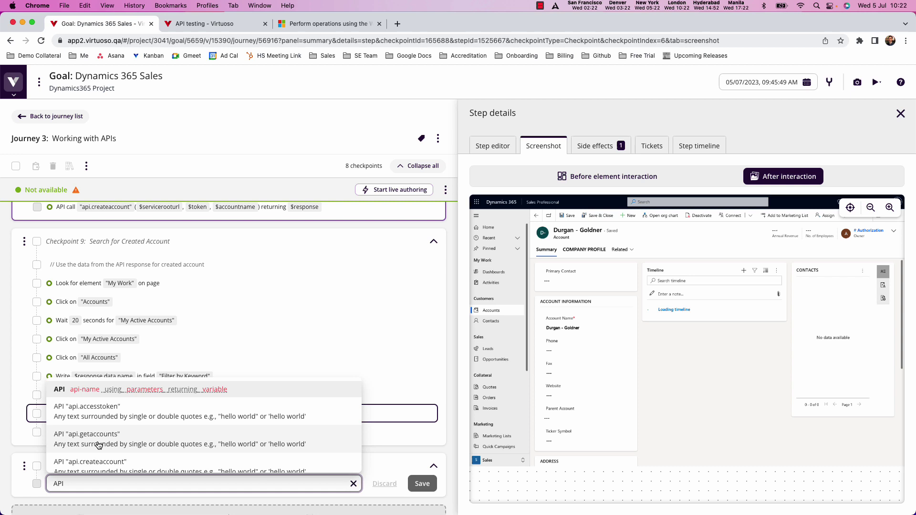
left_click(88, 439)
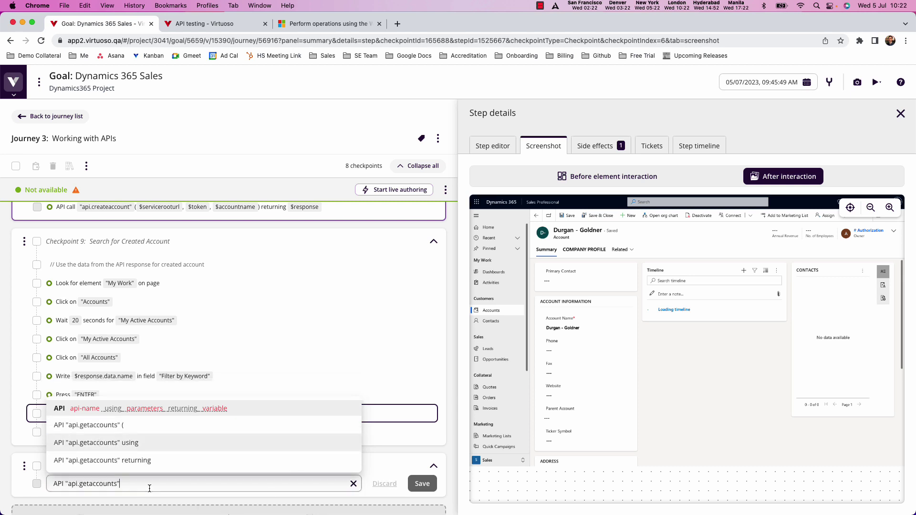
type("()")
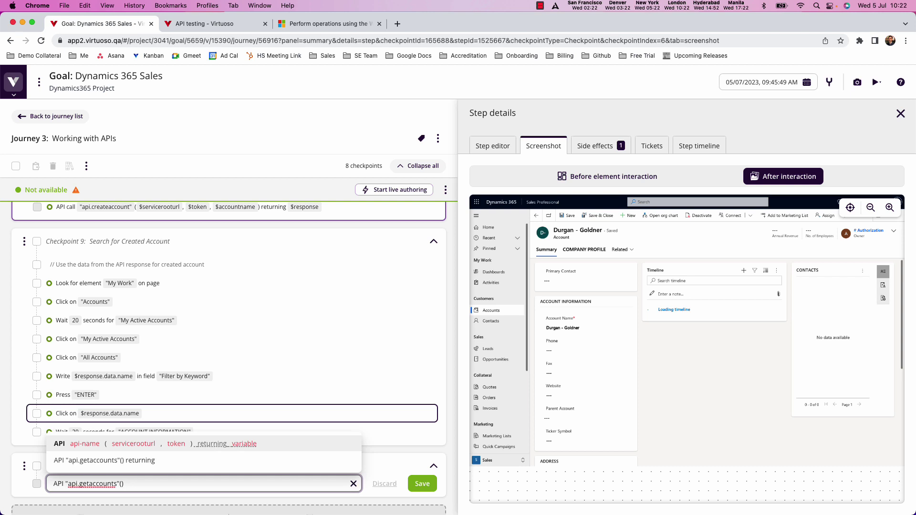
type("ret")
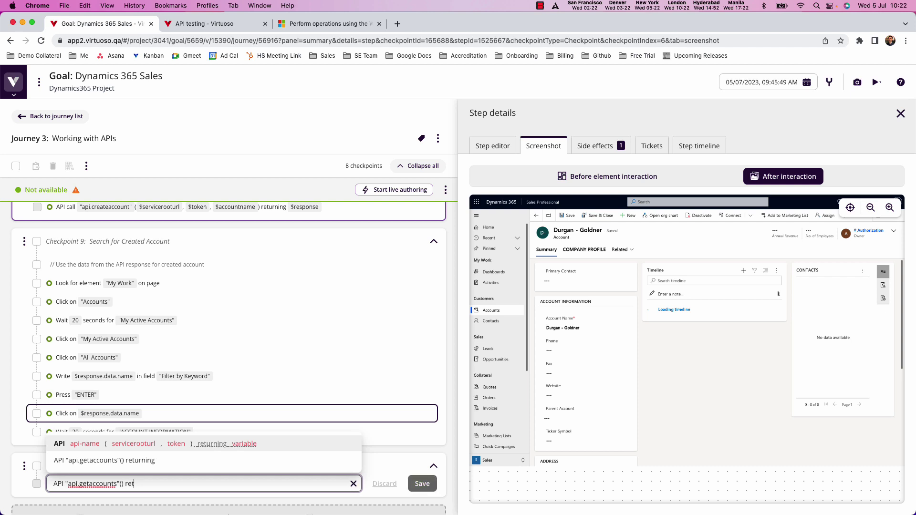
type("urning $response")
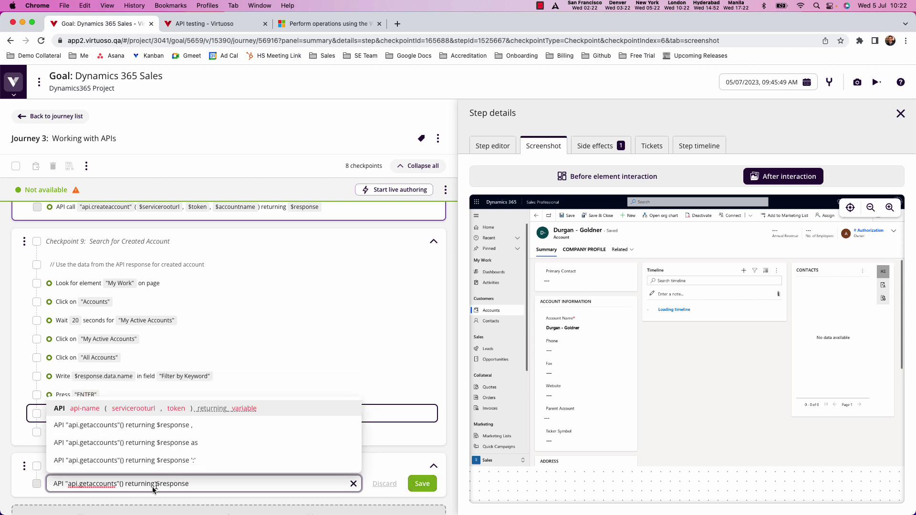
left_click(423, 484)
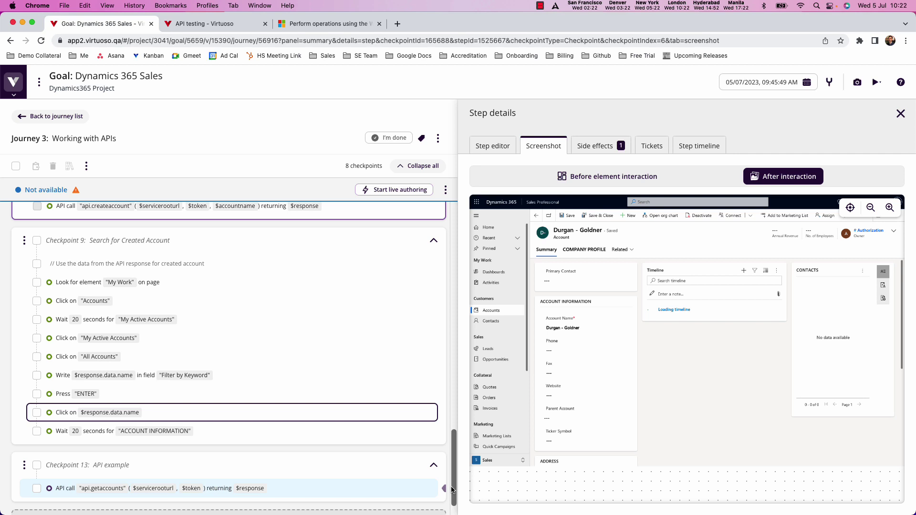
Check the getaccounts request definition in API testing, then return to the journey.
left_click(205, 23)
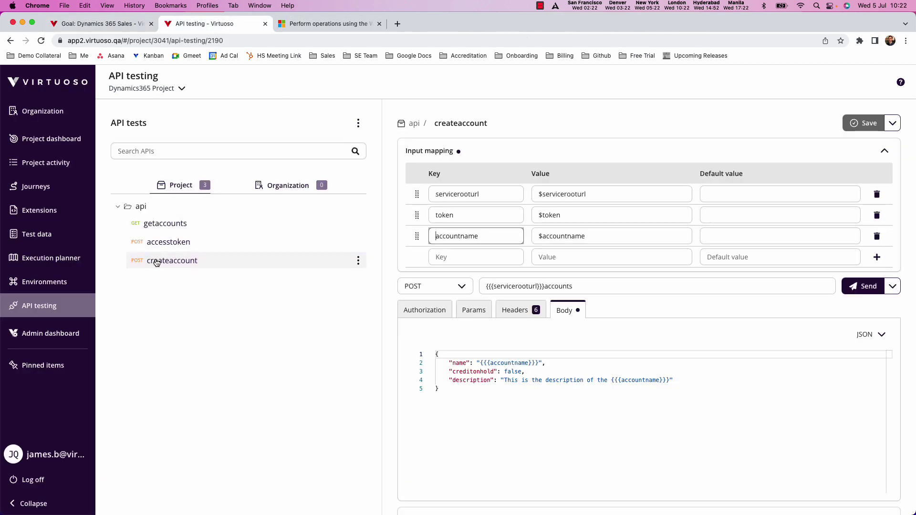
left_click(159, 228)
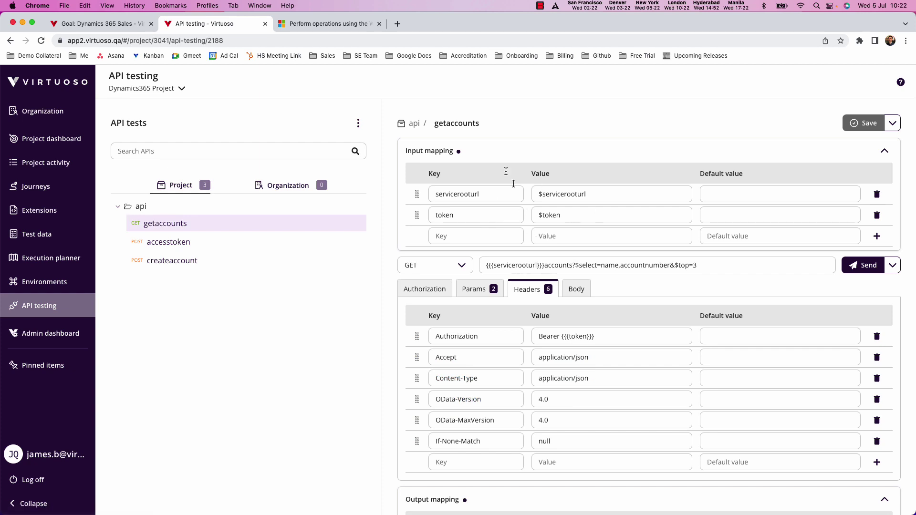
left_click(103, 23)
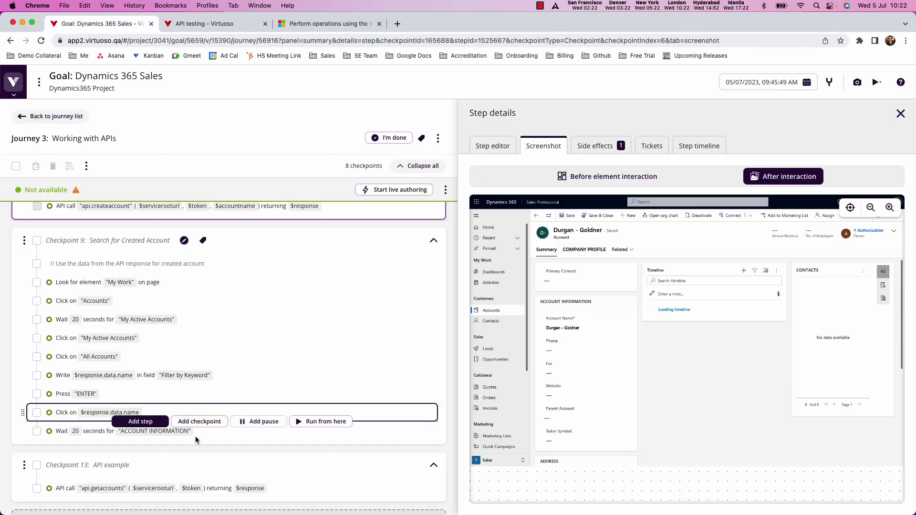
Expand the getaccounts response's data, value array and its three account objects in Side effects.
left_click(243, 489)
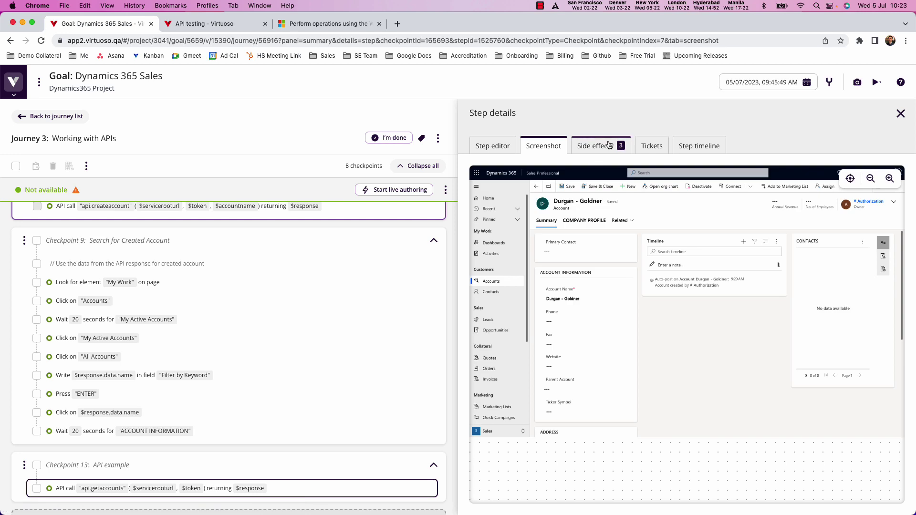
left_click(605, 147)
left_click(607, 278)
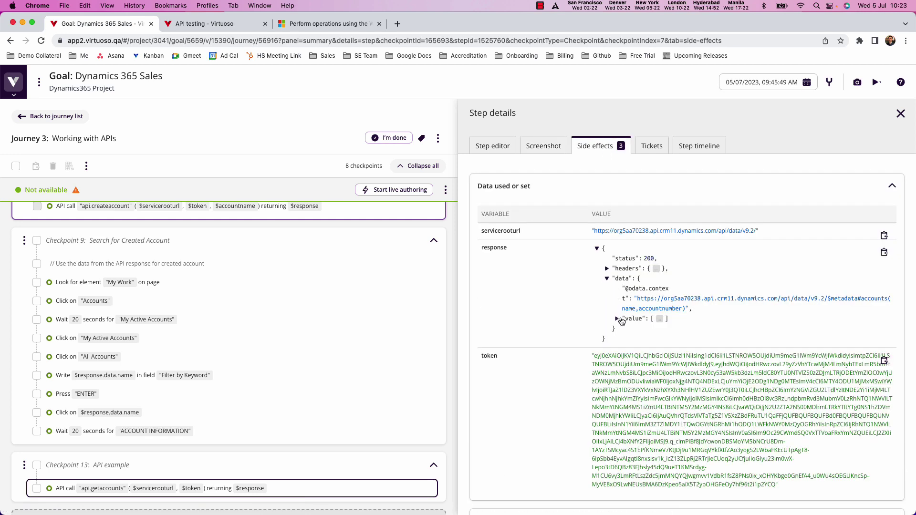
left_click(617, 318)
left_click(628, 329)
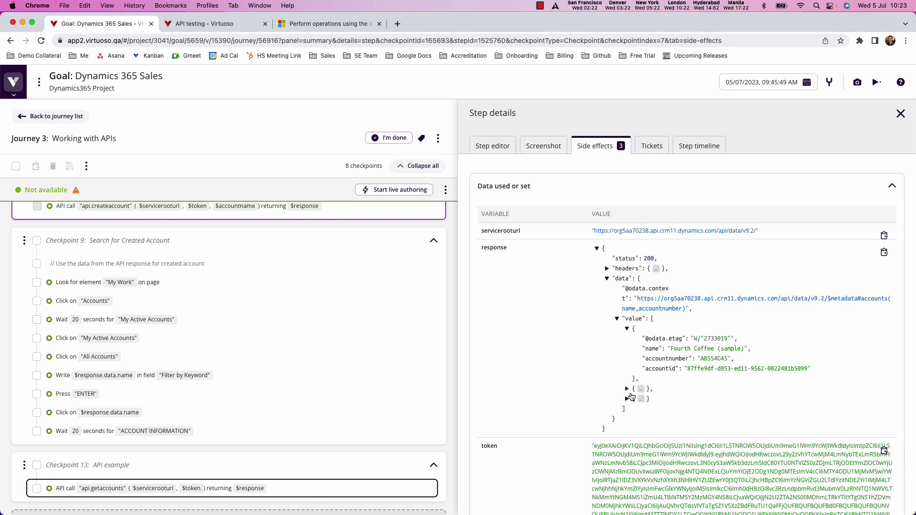
left_click(627, 389)
left_click(628, 449)
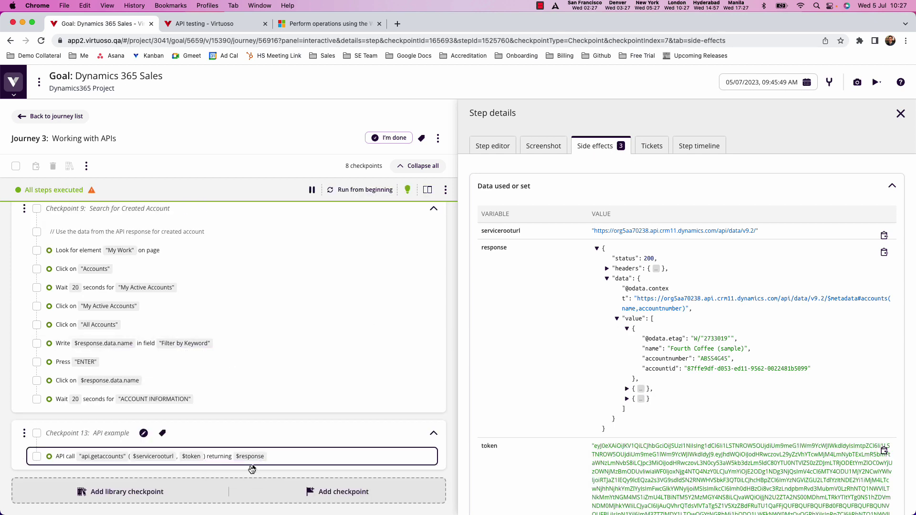
Add and run the step Assert $response.data.value[0].name contains "Fourth".
left_click(232, 466)
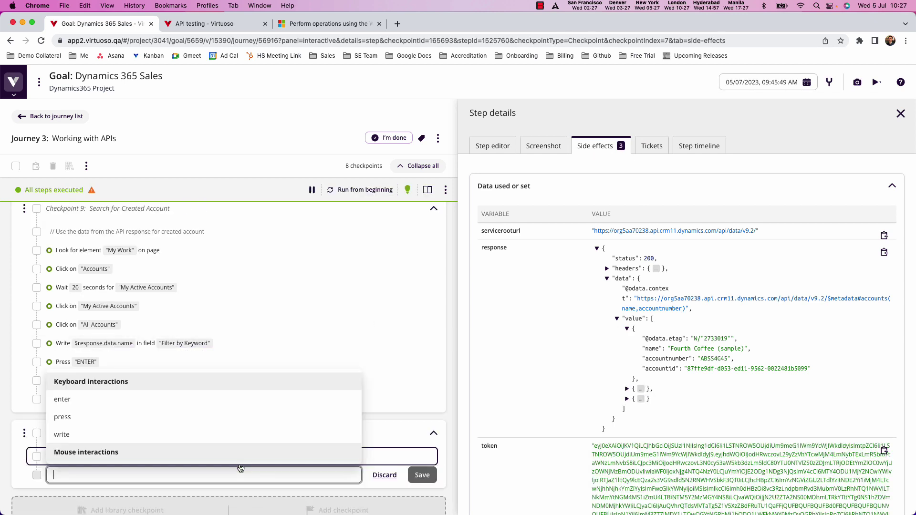
type("Assert $response")
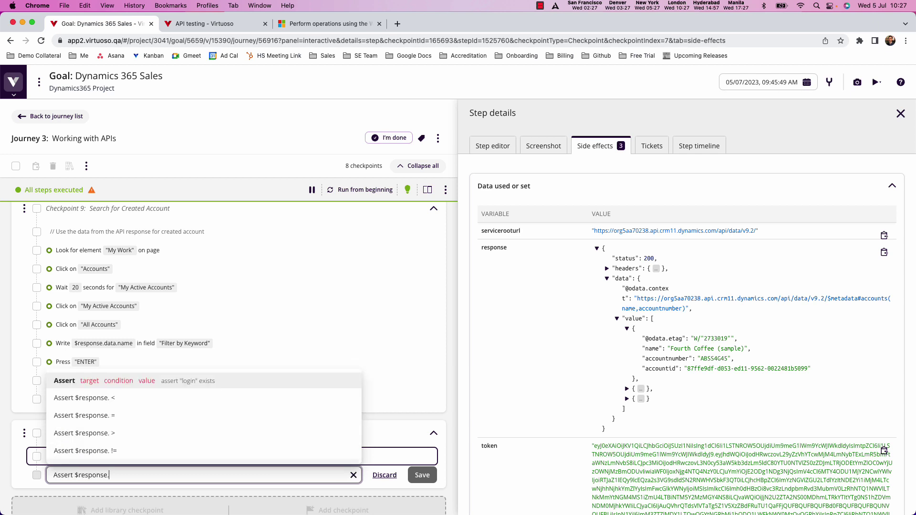
type(".data")
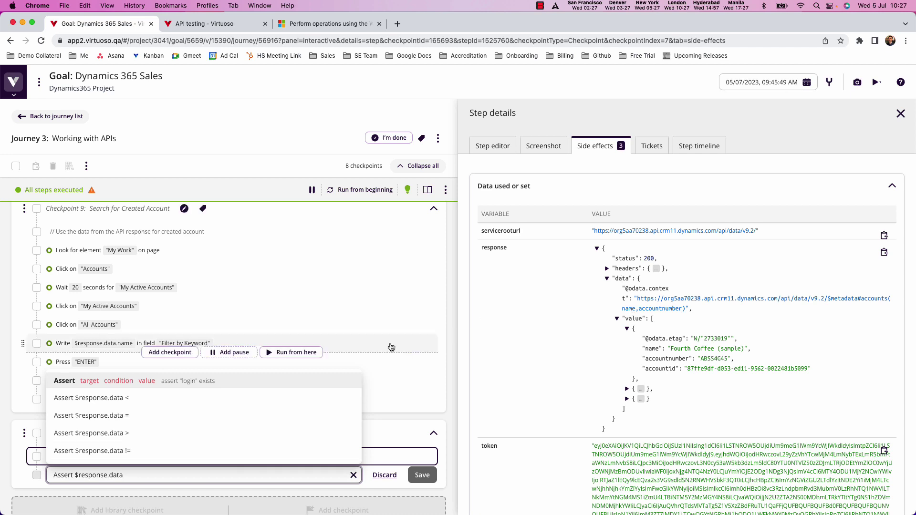
type(".value")
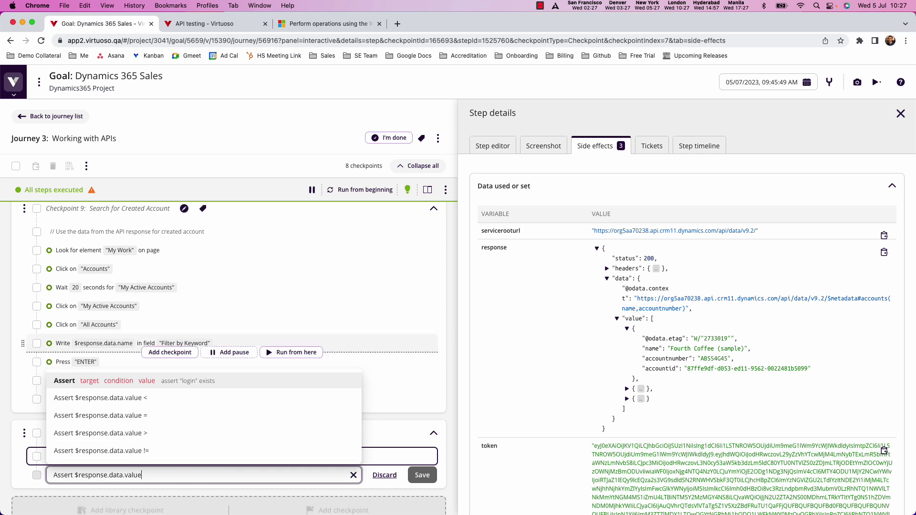
left_click(627, 389)
left_click(628, 449)
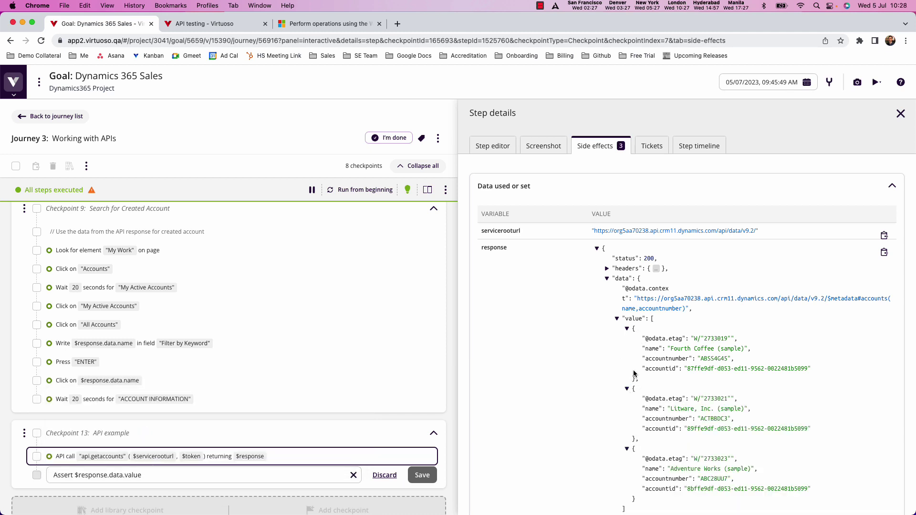
left_click(145, 475)
type("[0]")
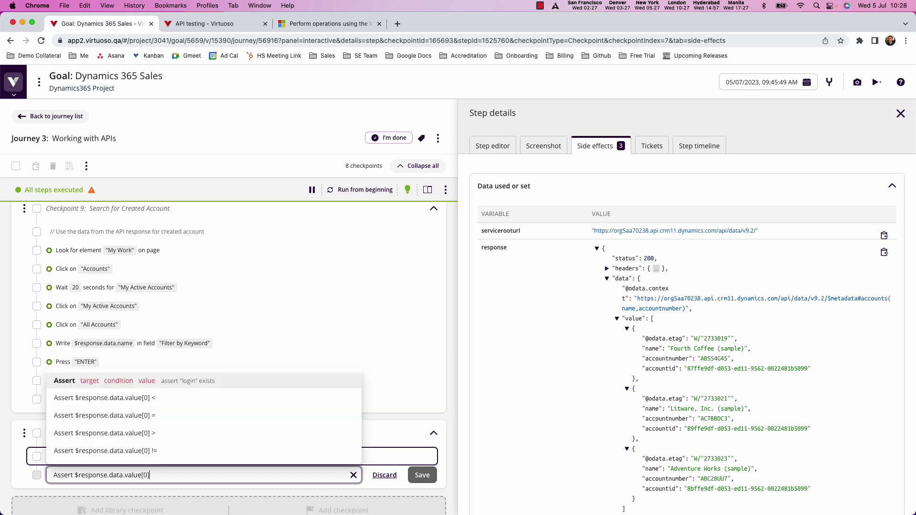
type(".name contains \"Fo")
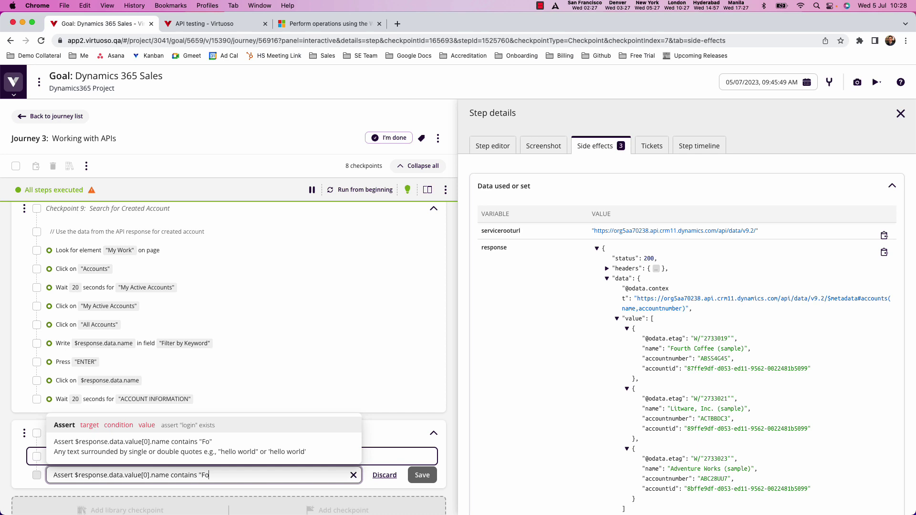
type("urth")
key("Return")
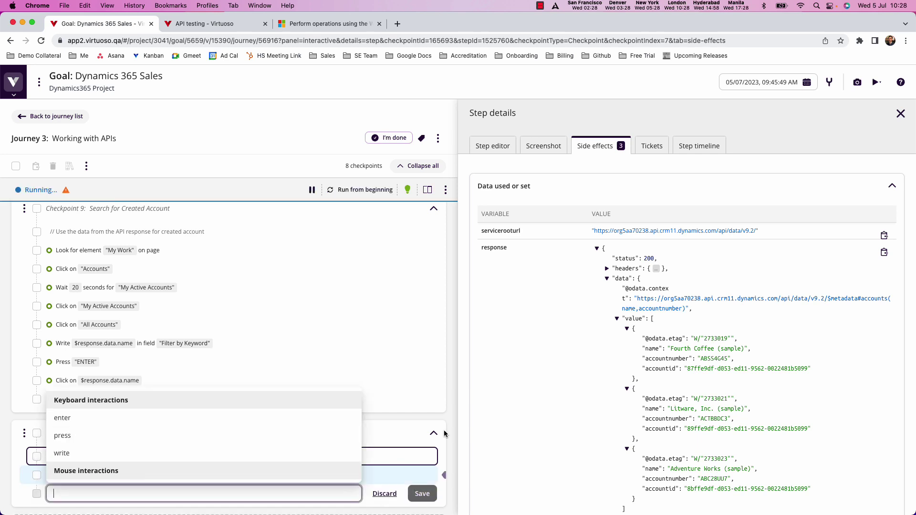
left_click(448, 438)
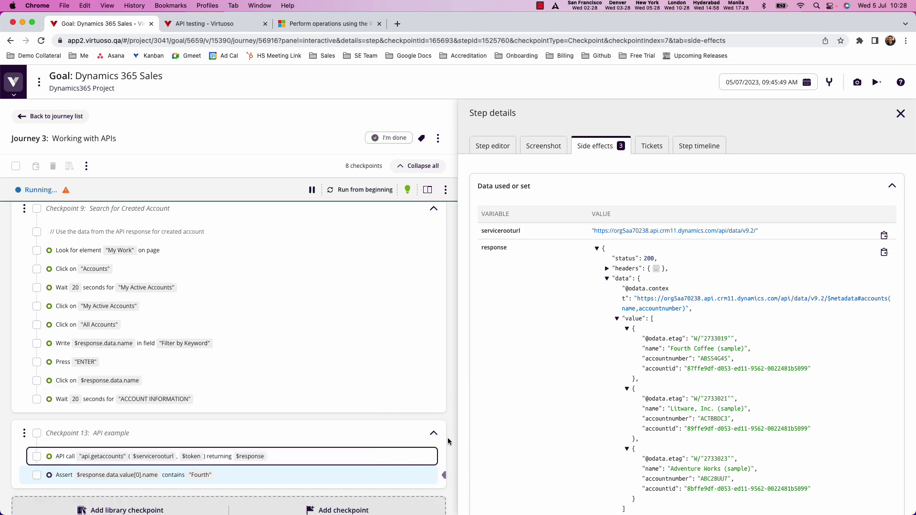
Close the Step details panel to show the live Dynamics 365 account preview.
mouse_move(176, 467)
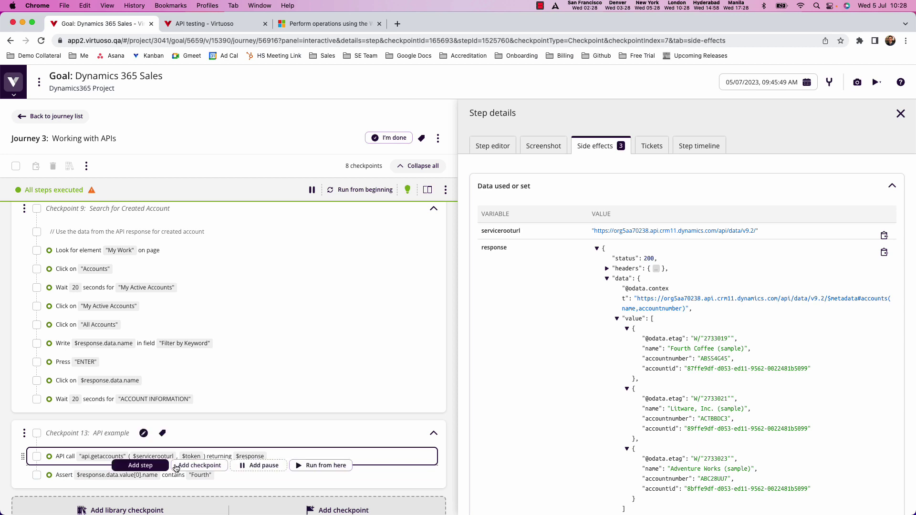
mouse_move(98, 477)
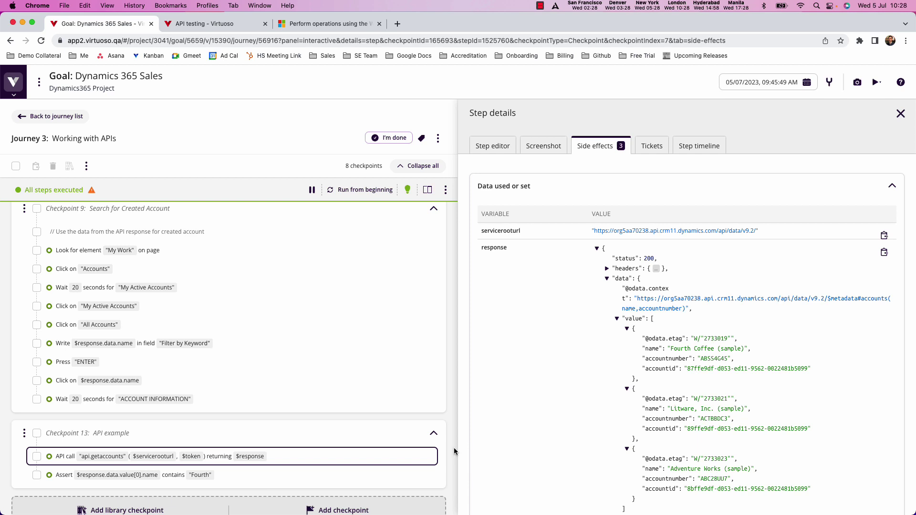
left_click(901, 114)
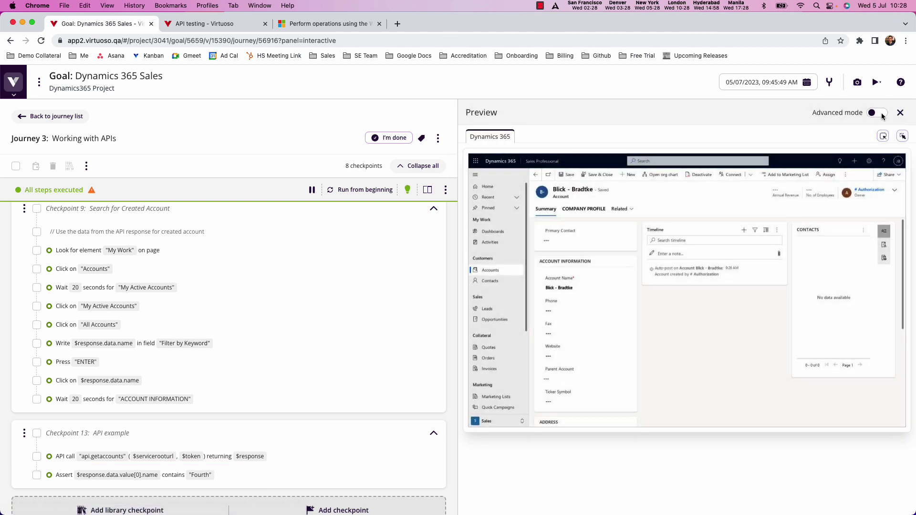
left_click(346, 27)
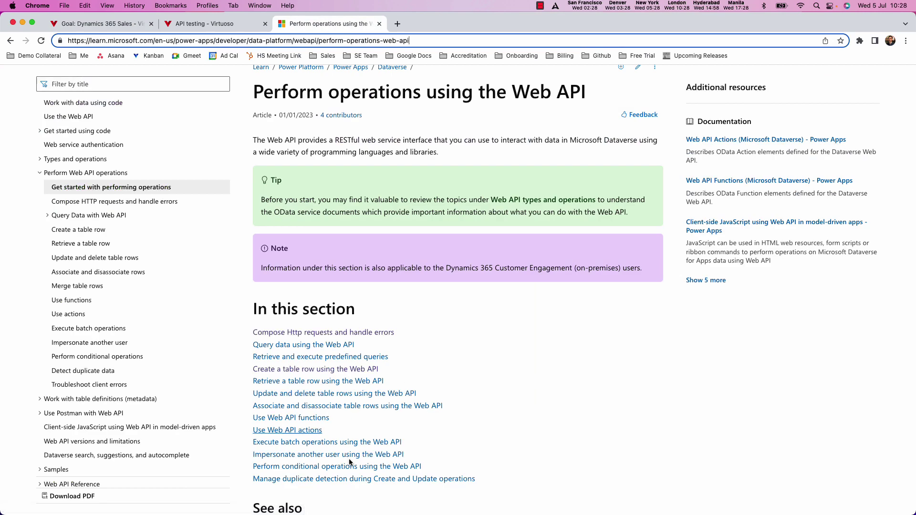
left_click(122, 30)
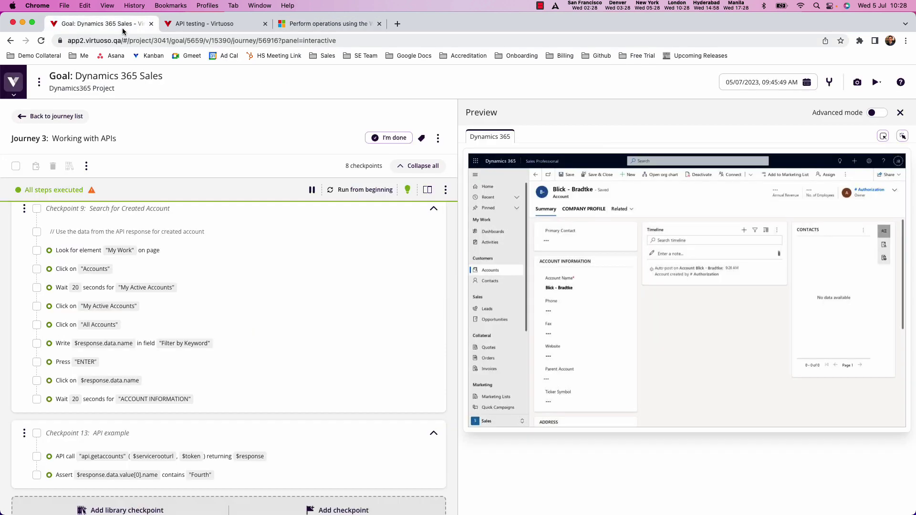